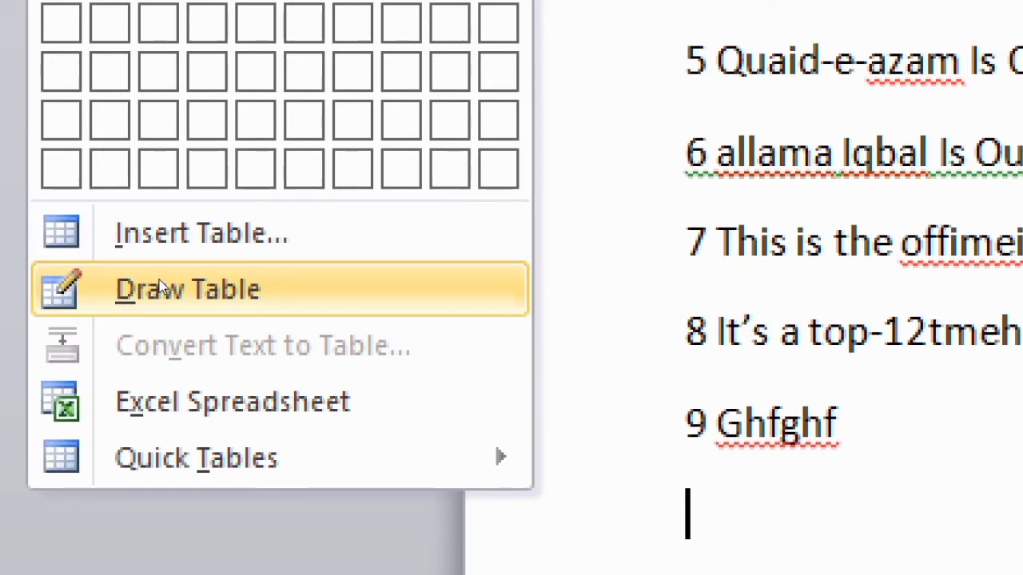
Step: Draw a single-row table frame below line 9 and divide its first part with two vertical lines
{"action": "left_click", "coordinate": [159, 289]}
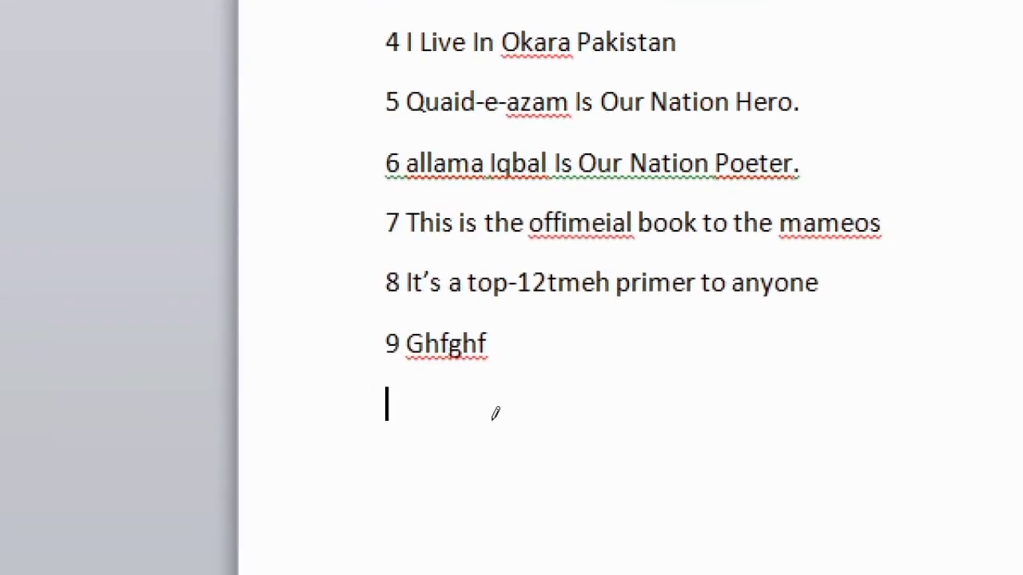
{"action": "mouse_move", "coordinate": [357, 357]}
{"action": "left_mouse_down"}
{"action": "mouse_move", "coordinate": [489, 357]}
{"action": "mouse_move", "coordinate": [488, 379]}
{"action": "mouse_move", "coordinate": [477, 384]}
{"action": "mouse_move", "coordinate": [842, 407]}
{"action": "left_mouse_up"}
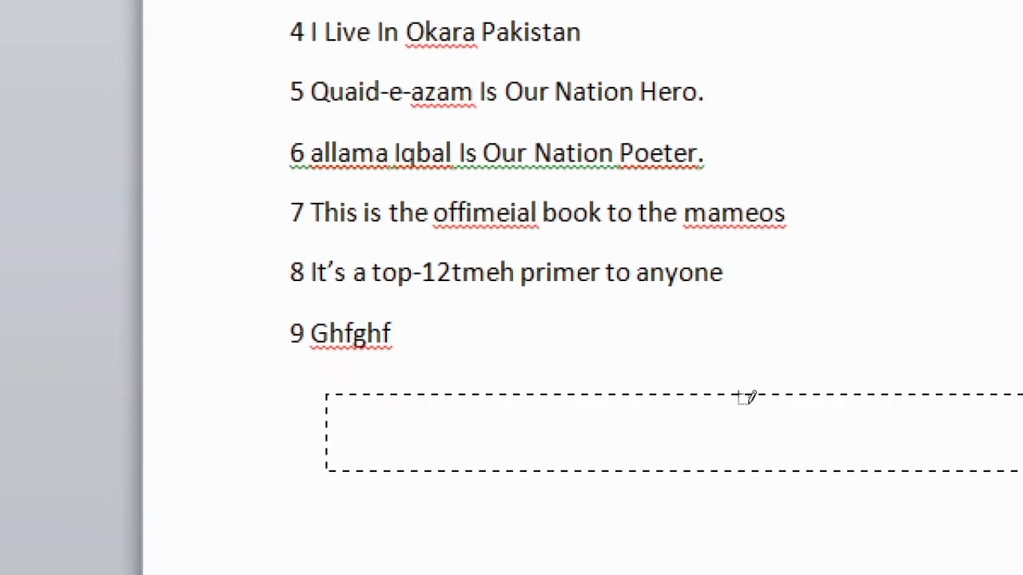
{"action": "left_click_drag", "start_coordinate": [747, 397], "coordinate": [747, 397]}
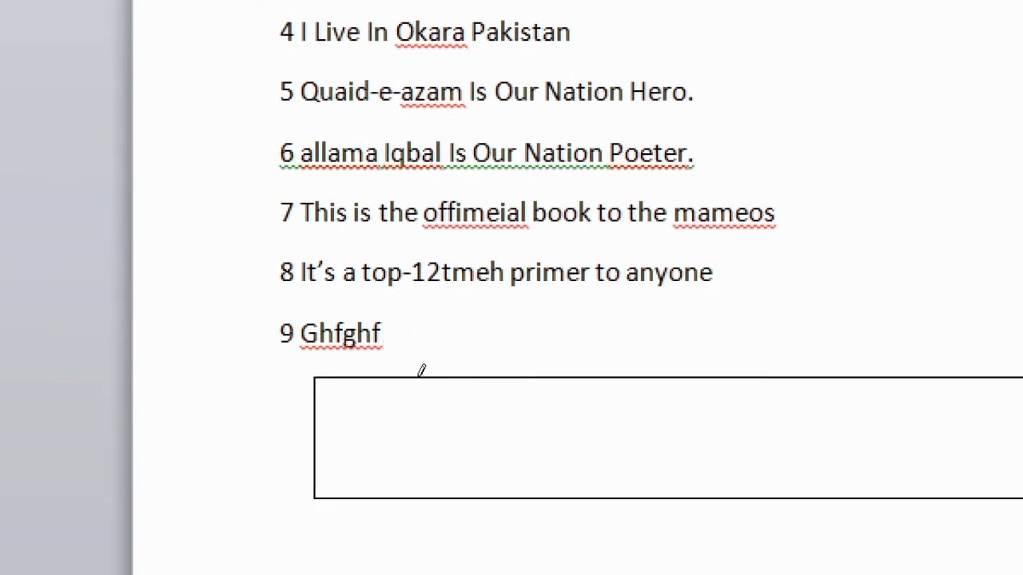
{"action": "mouse_move", "coordinate": [419, 389]}
{"action": "left_mouse_down"}
{"action": "mouse_move", "coordinate": [485, 378]}
{"action": "mouse_move", "coordinate": [484, 394]}
{"action": "left_mouse_up"}
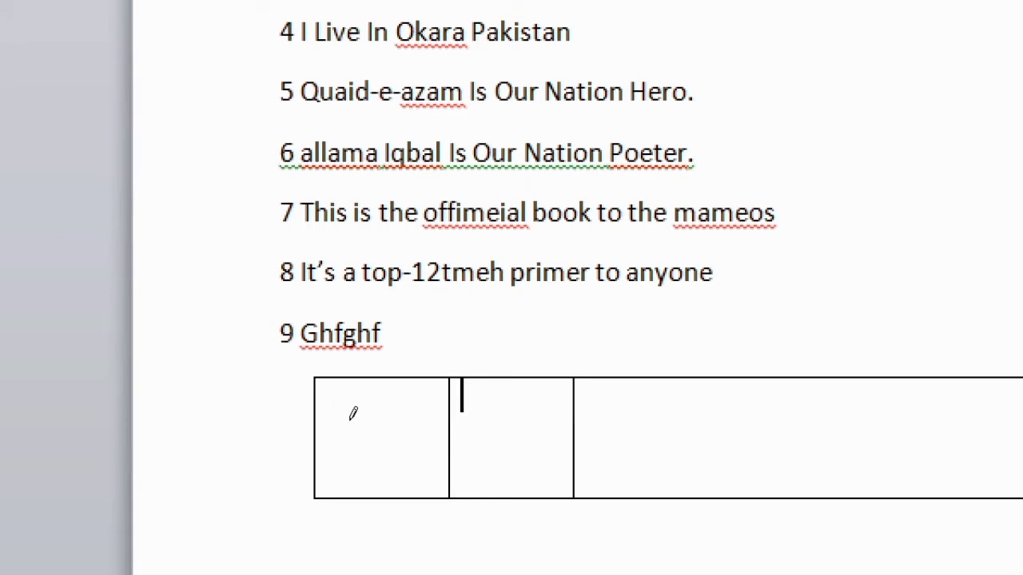
Step: Draw two full-width rows beneath the table's first row and split that row's second cell vertically
{"action": "mouse_move", "coordinate": [358, 449]}
{"action": "left_mouse_down"}
{"action": "mouse_move", "coordinate": [634, 486]}
{"action": "mouse_move", "coordinate": [695, 446]}
{"action": "mouse_move", "coordinate": [747, 432]}
{"action": "left_mouse_up"}
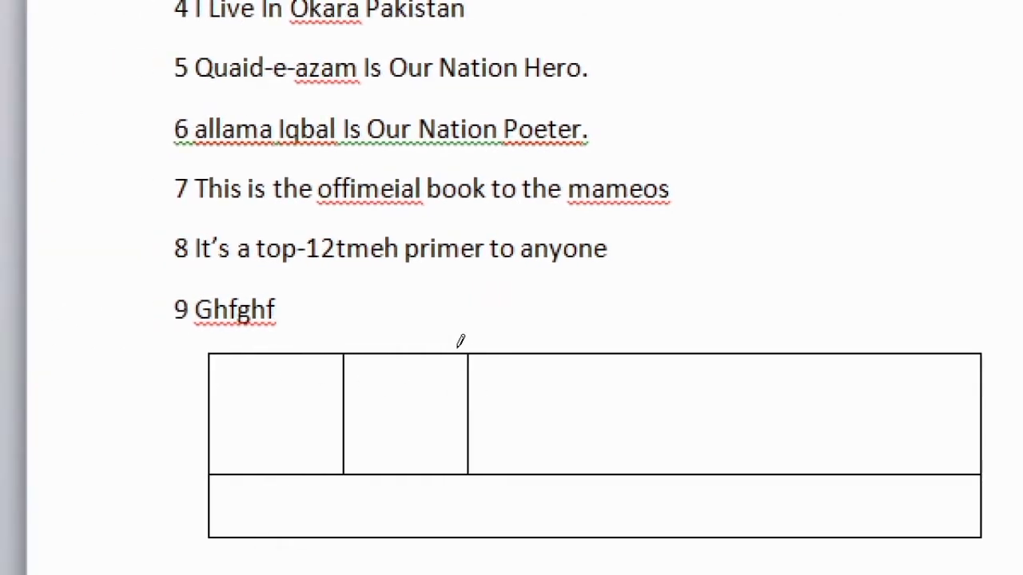
{"action": "left_click_drag", "start_coordinate": [462, 359], "coordinate": [457, 407]}
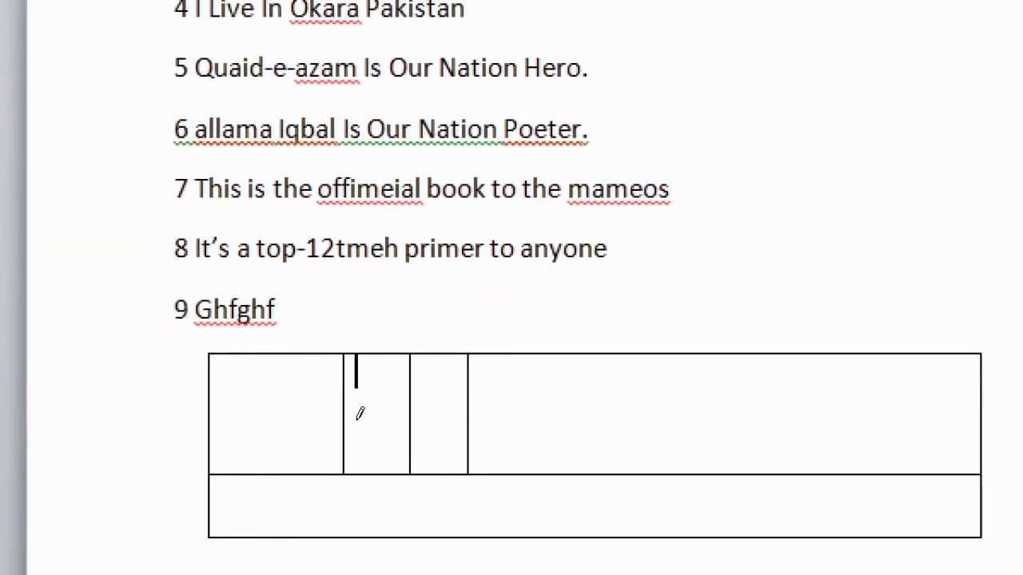
{"action": "left_click_drag", "start_coordinate": [357, 421], "coordinate": [469, 425]}
{"action": "left_click_drag", "start_coordinate": [581, 429], "coordinate": [586, 420]}
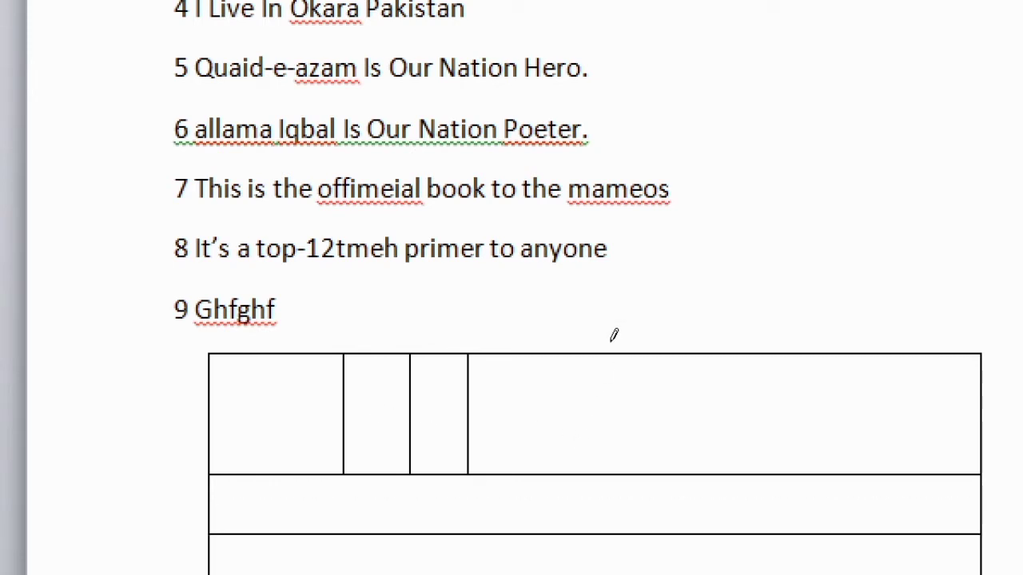
Step: Draw two more column dividers in the wide last cell, extend the column lines through the lower rows, and split the last column there
{"action": "mouse_move", "coordinate": [612, 344]}
{"action": "left_mouse_down"}
{"action": "mouse_move", "coordinate": [607, 391]}
{"action": "mouse_move", "coordinate": [589, 407]}
{"action": "mouse_move", "coordinate": [542, 405]}
{"action": "mouse_move", "coordinate": [536, 451]}
{"action": "left_mouse_up"}
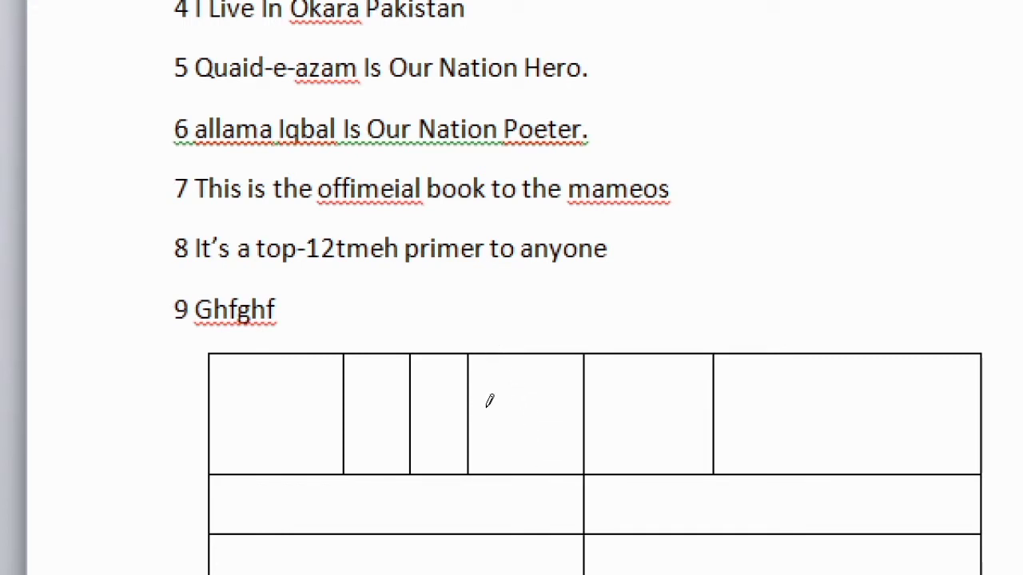
{"action": "left_click_drag", "start_coordinate": [486, 404], "coordinate": [491, 442]}
{"action": "mouse_move", "coordinate": [458, 398]}
{"action": "left_mouse_down"}
{"action": "mouse_move", "coordinate": [461, 436]}
{"action": "mouse_move", "coordinate": [437, 436]}
{"action": "mouse_move", "coordinate": [423, 453]}
{"action": "left_mouse_up"}
{"action": "left_click_drag", "start_coordinate": [611, 409], "coordinate": [613, 449]}
{"action": "left_click_drag", "start_coordinate": [685, 411], "coordinate": [686, 453]}
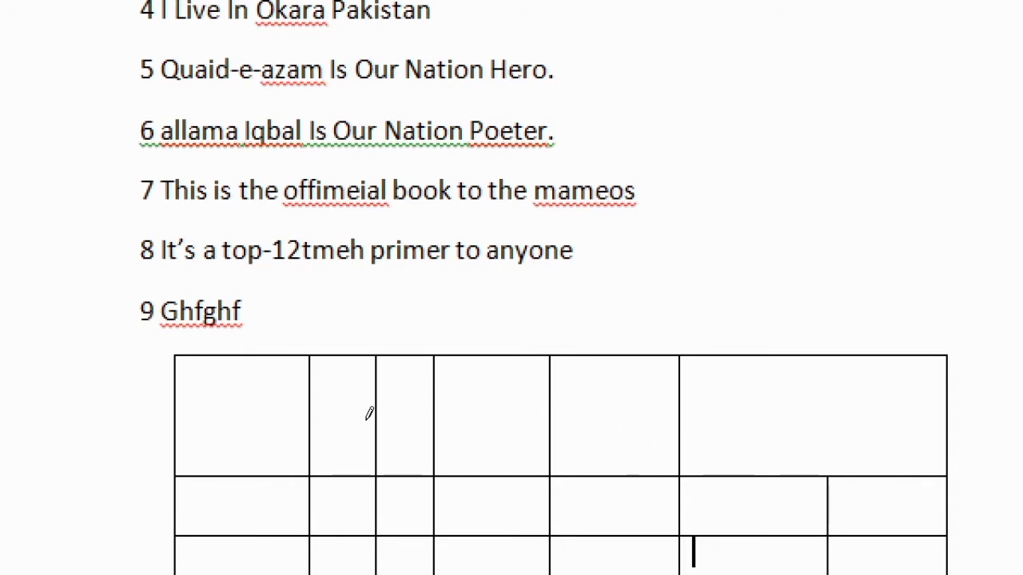
Step: Split the first, fourth and fifth cells of the first row horizontally, and extend the last column divider up through that row
{"action": "left_click_drag", "start_coordinate": [358, 369], "coordinate": [402, 378]}
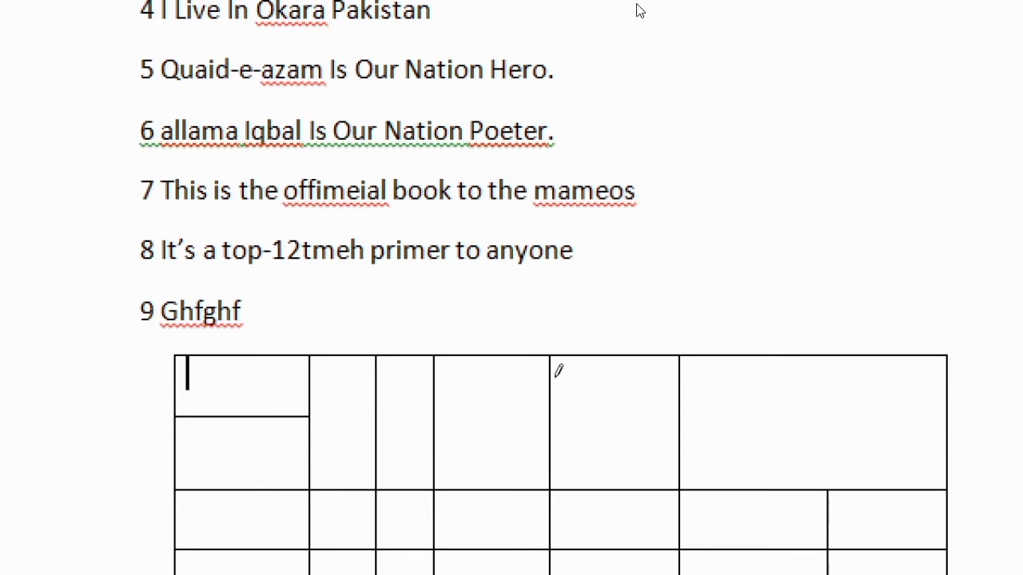
{"action": "mouse_move", "coordinate": [548, 362]}
{"action": "left_mouse_down"}
{"action": "mouse_move", "coordinate": [593, 374]}
{"action": "mouse_move", "coordinate": [540, 384]}
{"action": "left_mouse_up"}
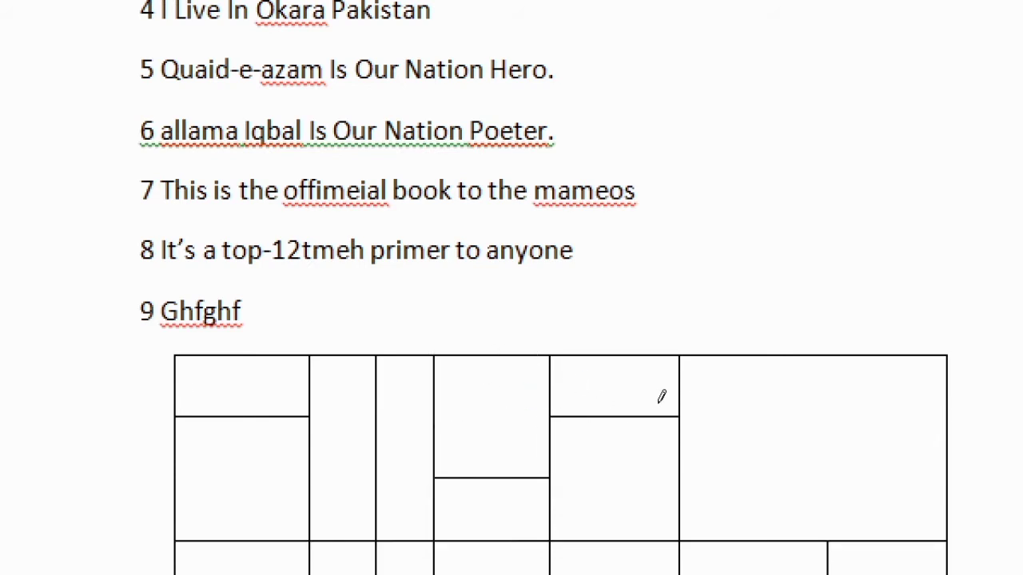
{"action": "scroll", "coordinate": [631, 380], "scroll_direction": "down", "scroll_amount": 4}
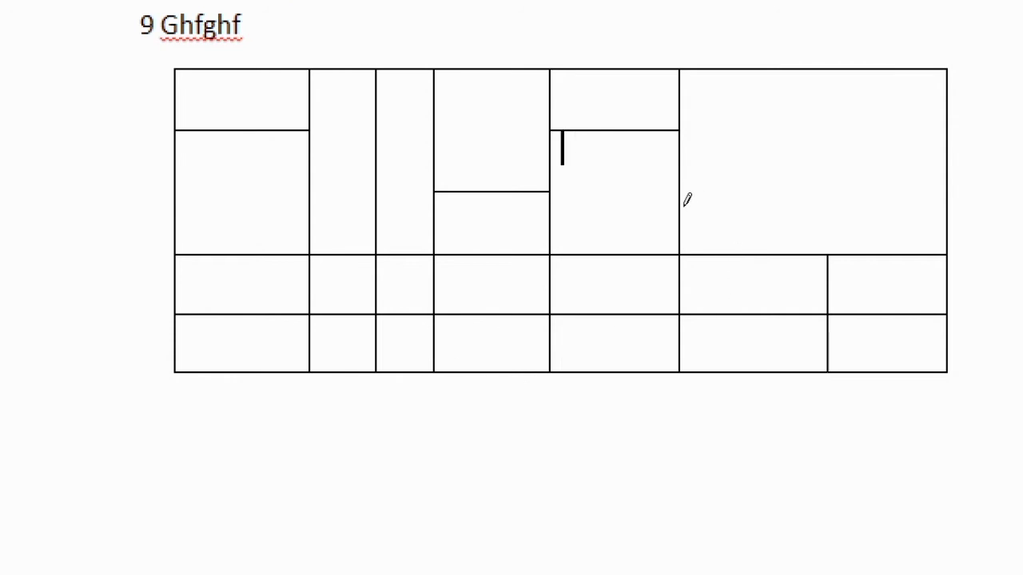
{"action": "left_click_drag", "start_coordinate": [685, 209], "coordinate": [684, 277]}
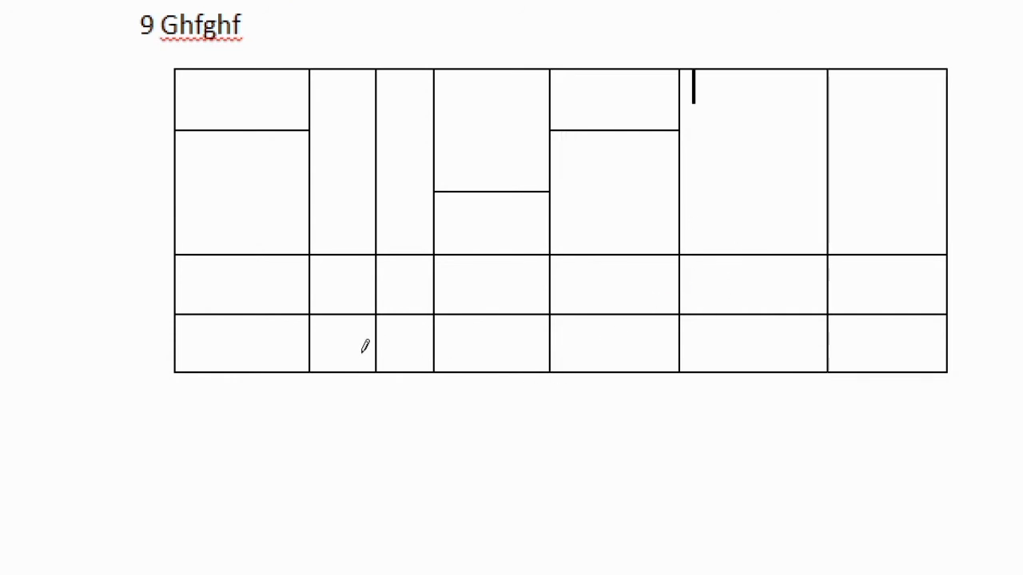
Step: Draw a full-width block beneath the table and divide it into four rows with horizontal lines
{"action": "mouse_move", "coordinate": [367, 421]}
{"action": "left_mouse_down"}
{"action": "mouse_move", "coordinate": [747, 432]}
{"action": "mouse_move", "coordinate": [742, 456]}
{"action": "mouse_move", "coordinate": [746, 424]}
{"action": "mouse_move", "coordinate": [735, 425]}
{"action": "left_mouse_up"}
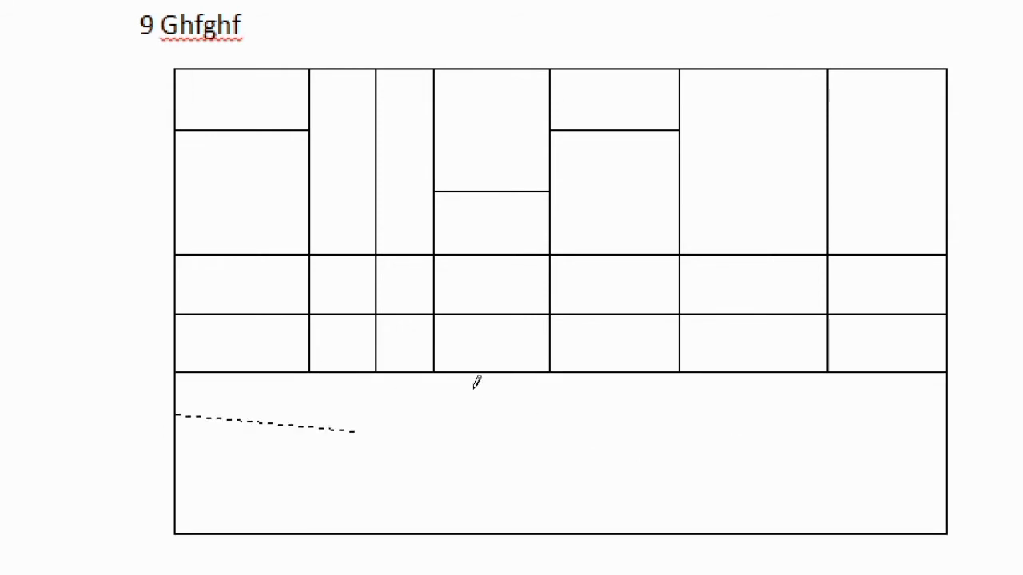
{"action": "mouse_move", "coordinate": [477, 383]}
{"action": "left_mouse_down"}
{"action": "mouse_move", "coordinate": [692, 380]}
{"action": "mouse_move", "coordinate": [719, 368]}
{"action": "left_mouse_up"}
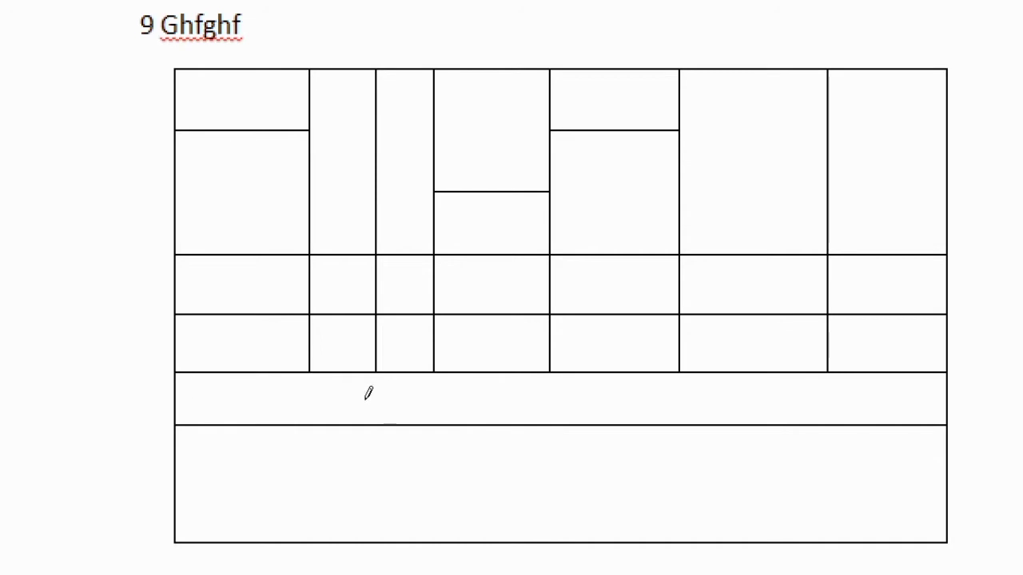
{"action": "mouse_move", "coordinate": [365, 392]}
{"action": "left_mouse_down"}
{"action": "mouse_move", "coordinate": [660, 406]}
{"action": "mouse_move", "coordinate": [717, 397]}
{"action": "left_mouse_up"}
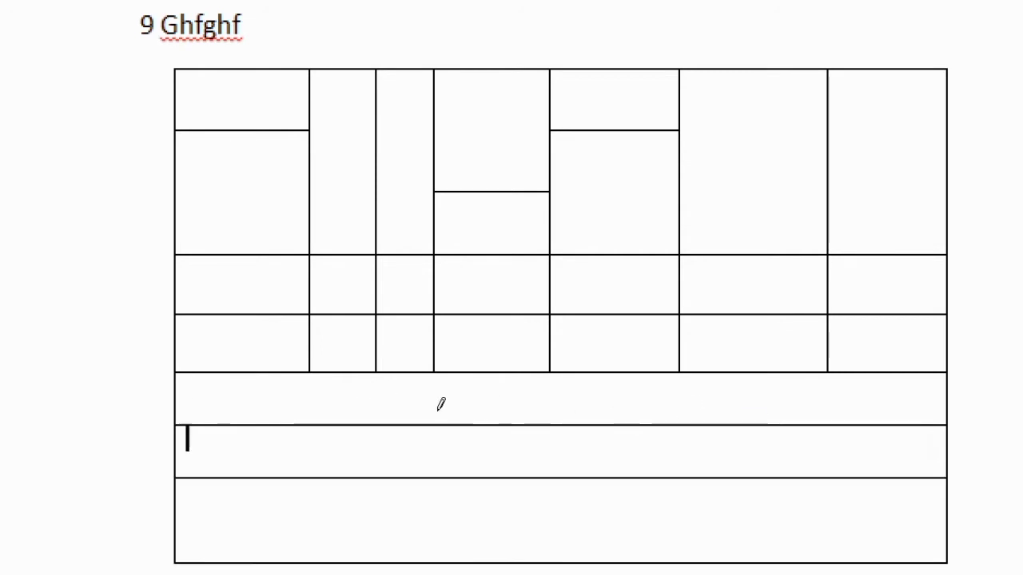
{"action": "left_click_drag", "start_coordinate": [360, 422], "coordinate": [620, 410]}
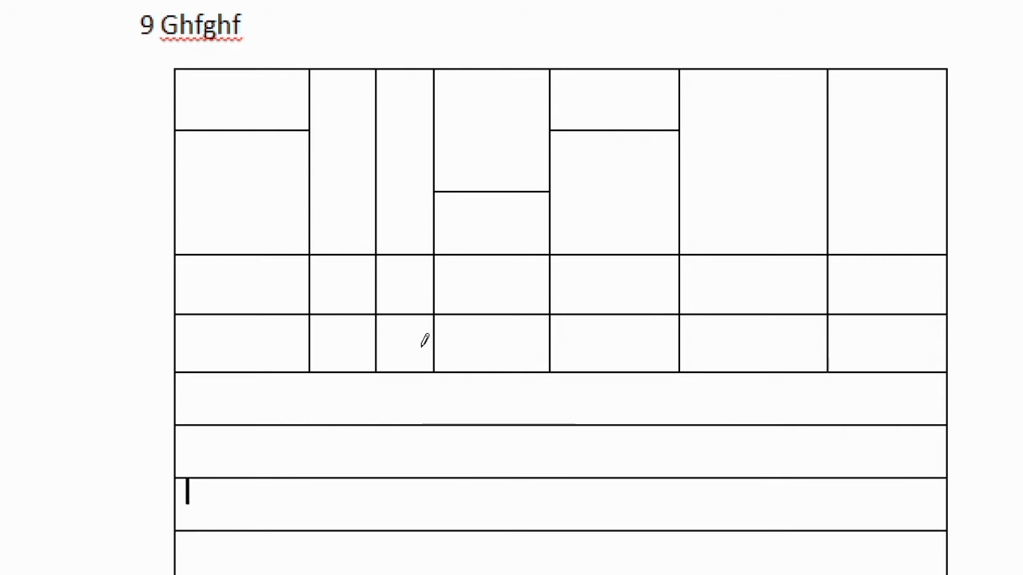
Step: Extend the column dividers down into the four new rows, and split the fourth column vertically in the upper rows
{"action": "left_click_drag", "start_coordinate": [427, 340], "coordinate": [419, 406]}
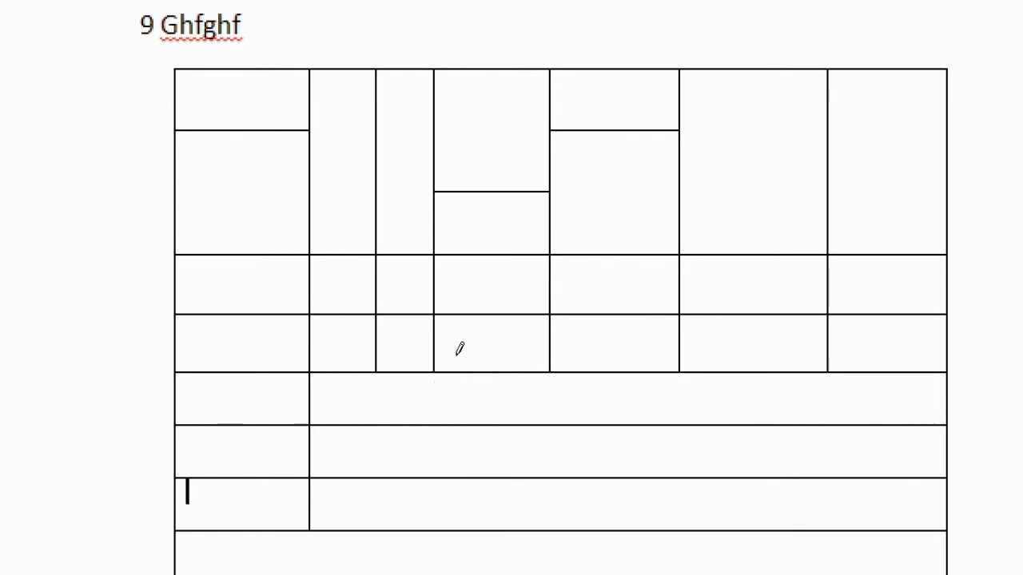
{"action": "left_click_drag", "start_coordinate": [460, 349], "coordinate": [439, 436]}
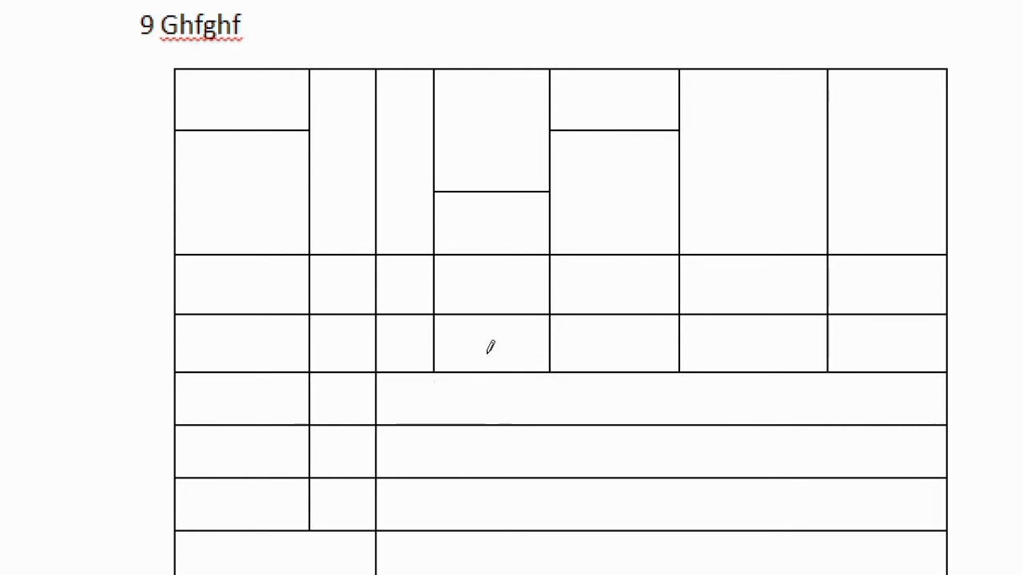
{"action": "left_click_drag", "start_coordinate": [491, 347], "coordinate": [480, 429]}
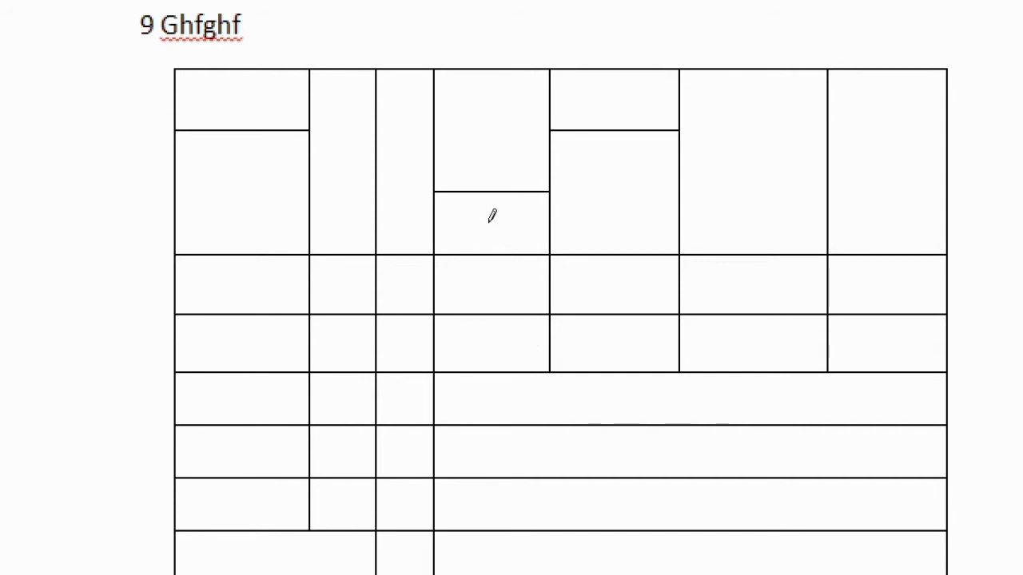
{"action": "left_click_drag", "start_coordinate": [512, 200], "coordinate": [503, 306]}
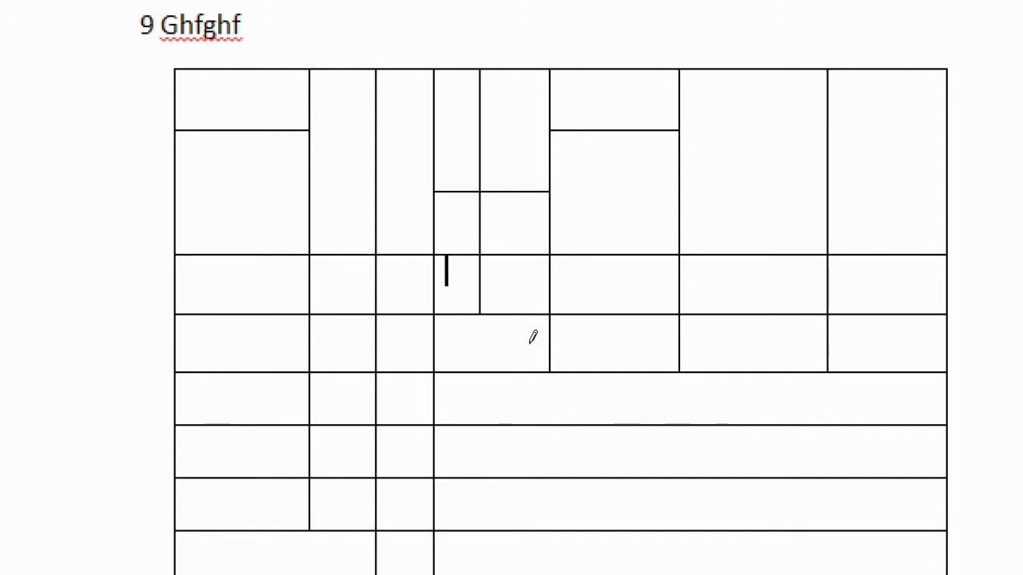
{"action": "left_click_drag", "start_coordinate": [546, 354], "coordinate": [551, 496]}
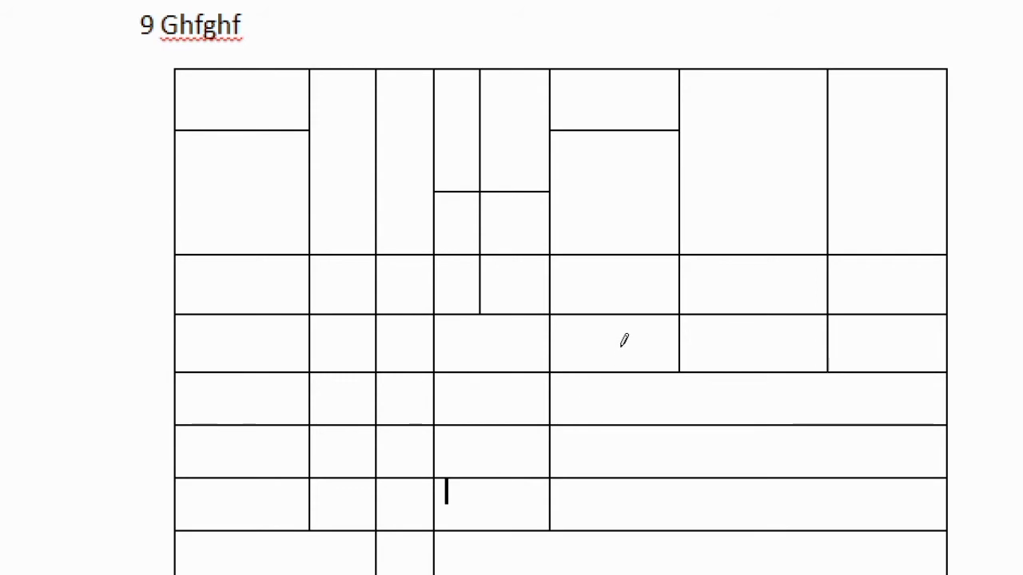
{"action": "left_click_drag", "start_coordinate": [611, 345], "coordinate": [616, 429]}
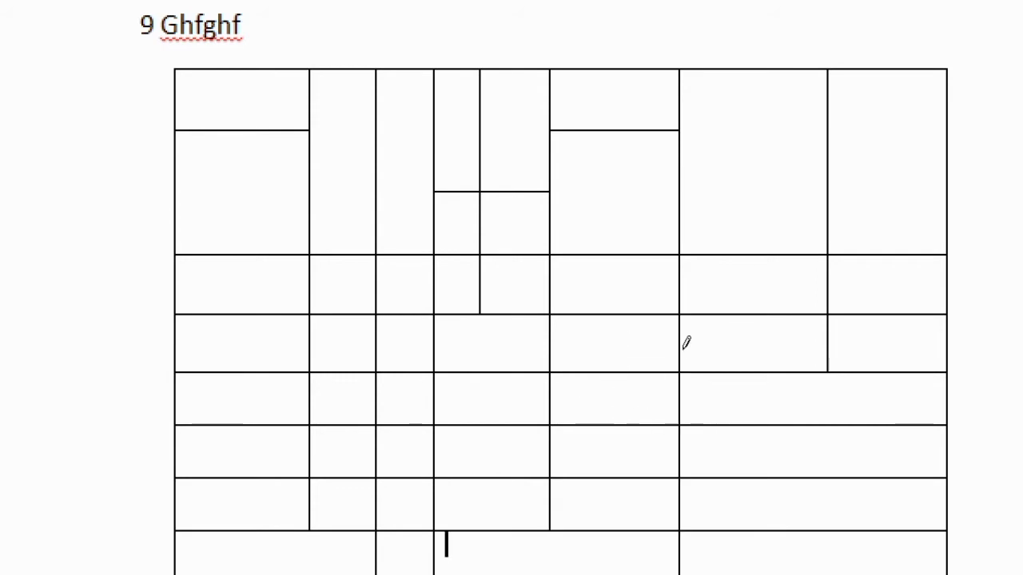
{"action": "left_click_drag", "start_coordinate": [685, 345], "coordinate": [693, 434]}
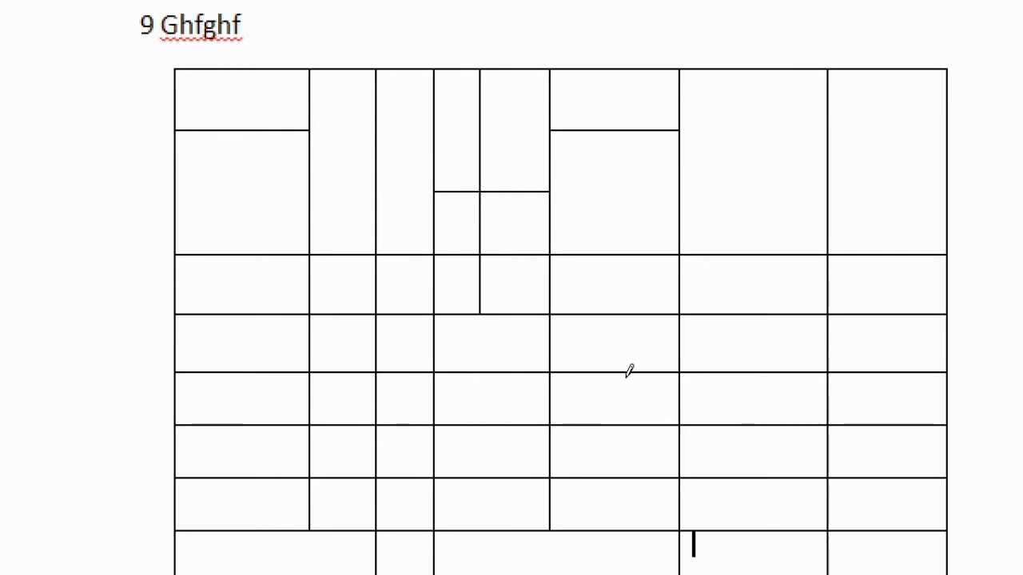
Step: Split the second, third and last two header cells horizontally, and divide the first column's lower header cell vertically
{"action": "scroll", "coordinate": [522, 368], "scroll_direction": "up", "scroll_amount": 6}
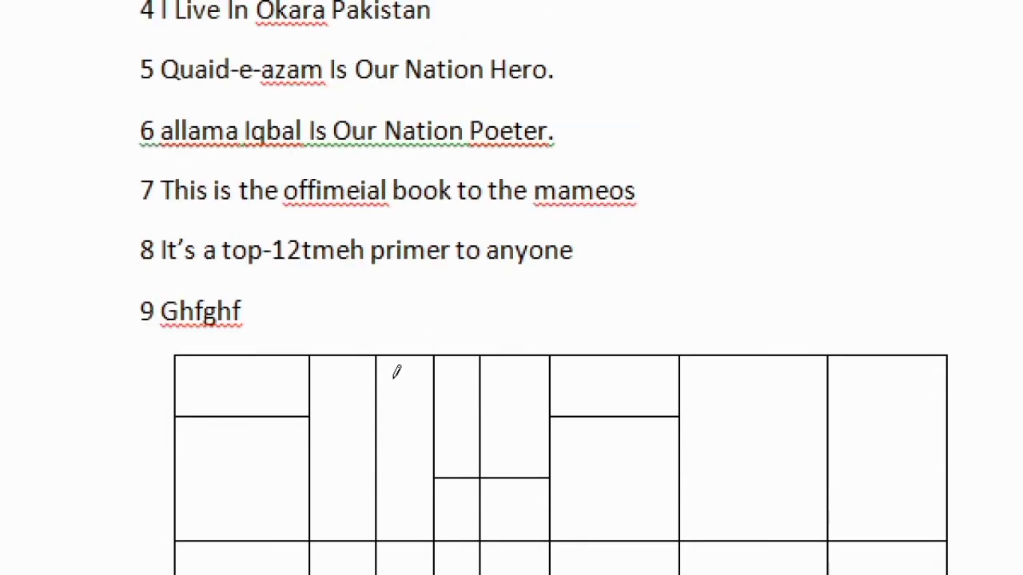
{"action": "left_click_drag", "start_coordinate": [389, 412], "coordinate": [433, 410]}
{"action": "left_click_drag", "start_coordinate": [450, 375], "coordinate": [484, 406]}
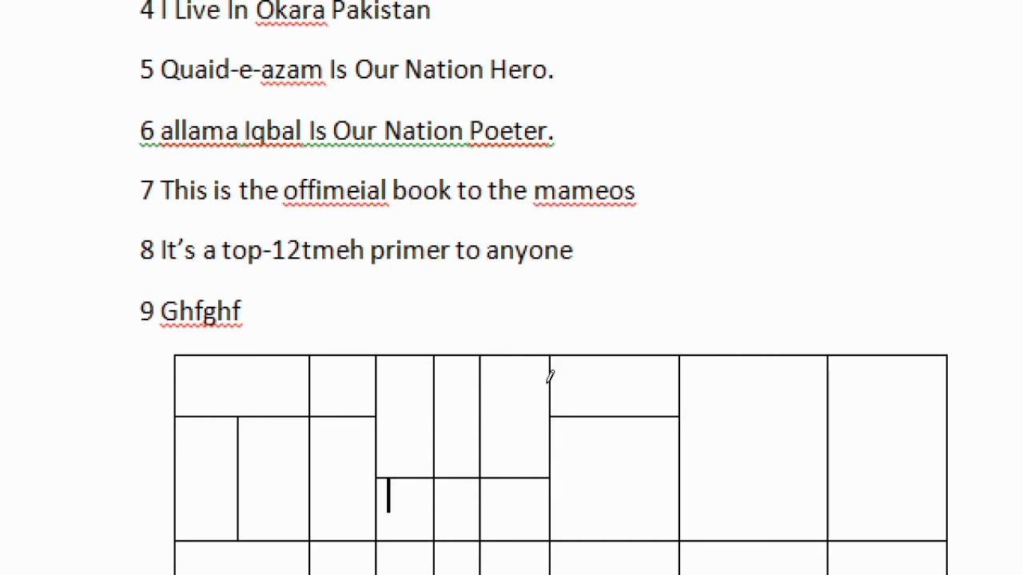
{"action": "mouse_move", "coordinate": [610, 376]}
{"action": "left_mouse_down"}
{"action": "mouse_move", "coordinate": [727, 381]}
{"action": "mouse_move", "coordinate": [704, 385]}
{"action": "left_mouse_up"}
{"action": "left_click_drag", "start_coordinate": [613, 378], "coordinate": [674, 382]}
Step: Extend the incomplete vertical dividers of the first, second and middle columns down to the table's bottom edge
{"action": "scroll", "coordinate": [622, 386], "scroll_direction": "down", "scroll_amount": 3}
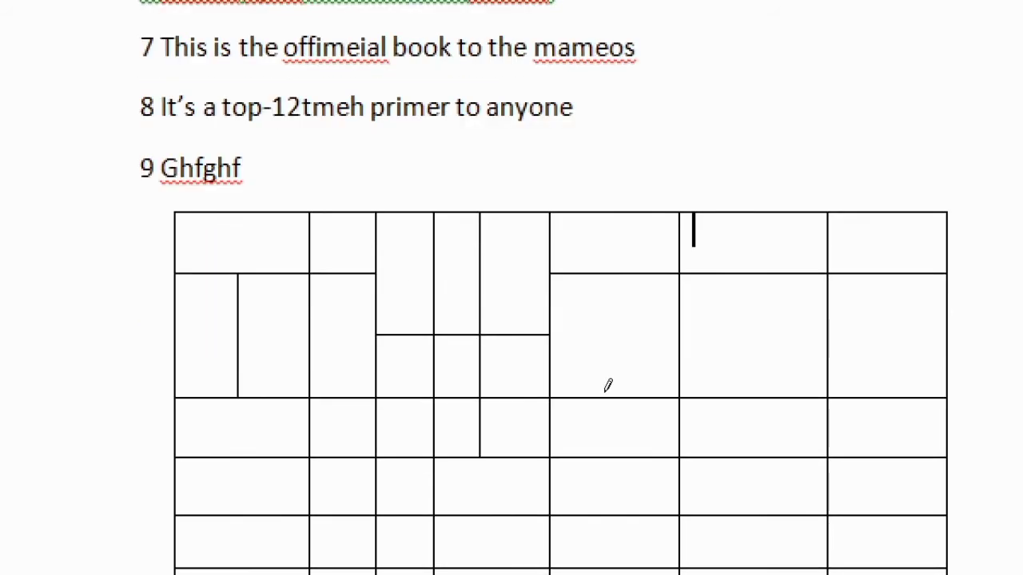
{"action": "scroll", "coordinate": [606, 386], "scroll_direction": "down", "scroll_amount": 4}
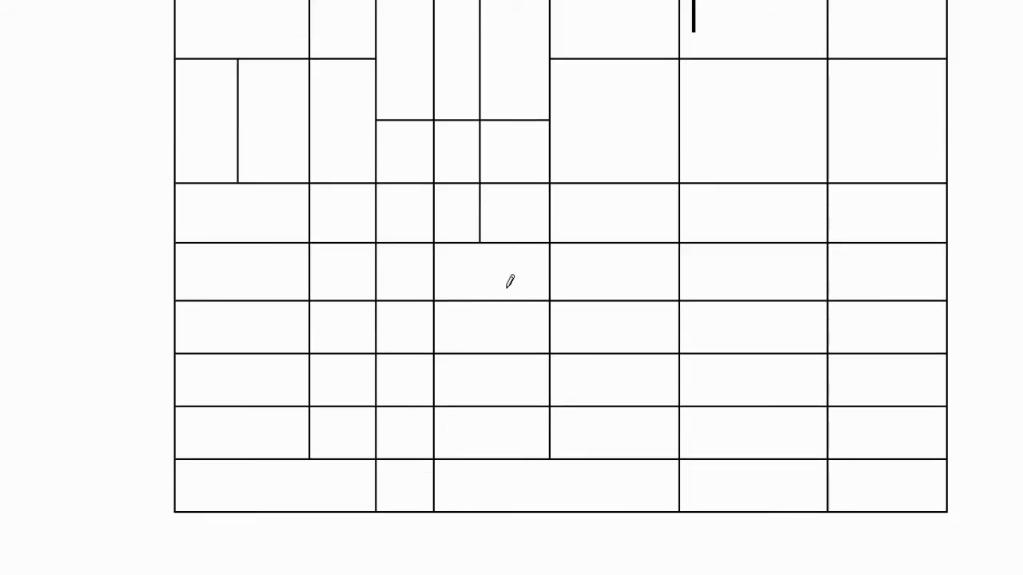
{"action": "left_click_drag", "start_coordinate": [510, 284], "coordinate": [505, 420]}
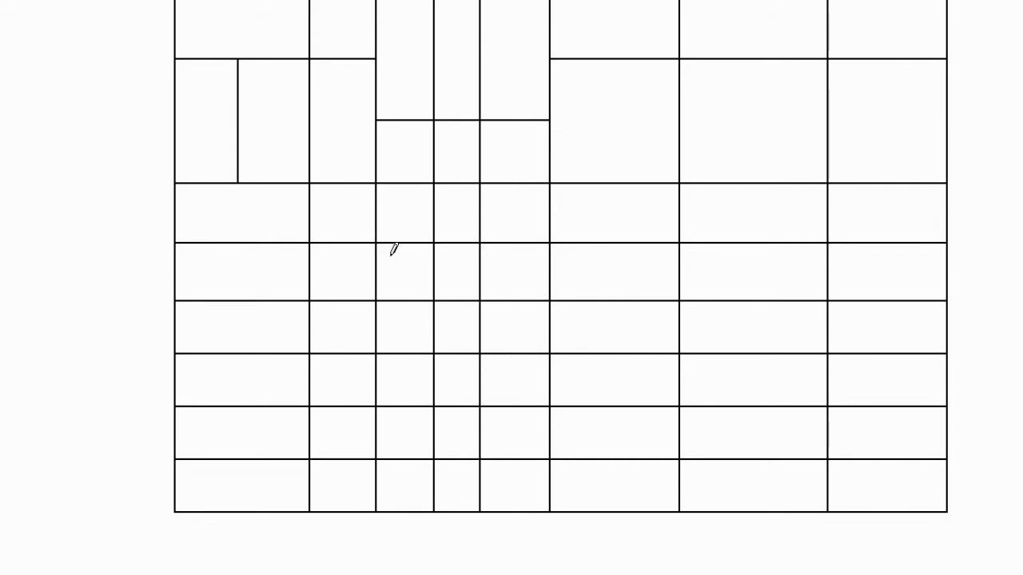
{"action": "left_click_drag", "start_coordinate": [388, 260], "coordinate": [390, 307]}
{"action": "left_click_drag", "start_coordinate": [378, 389], "coordinate": [375, 414]}
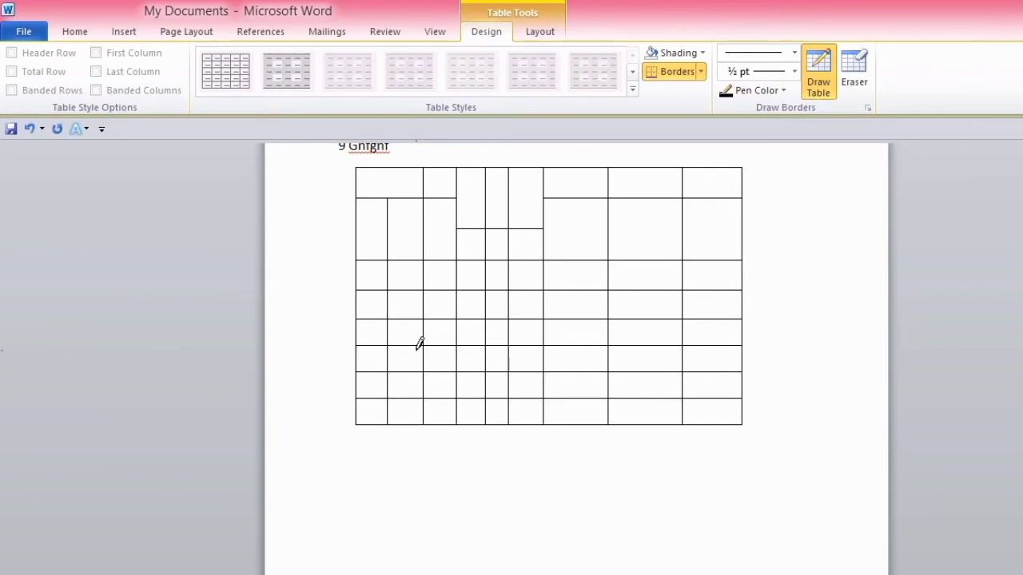
Step: Draw horizontal lines across the tall header cells of the table's columns to even out the upper rows
{"action": "scroll", "coordinate": [450, 318], "scroll_direction": "up", "scroll_amount": 2}
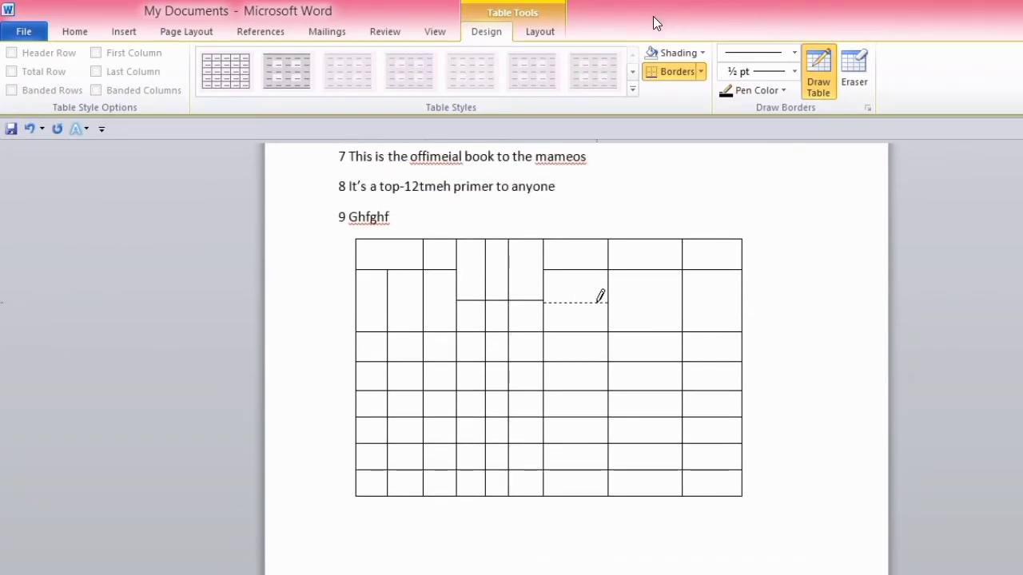
{"action": "left_click_drag", "start_coordinate": [600, 297], "coordinate": [723, 302]}
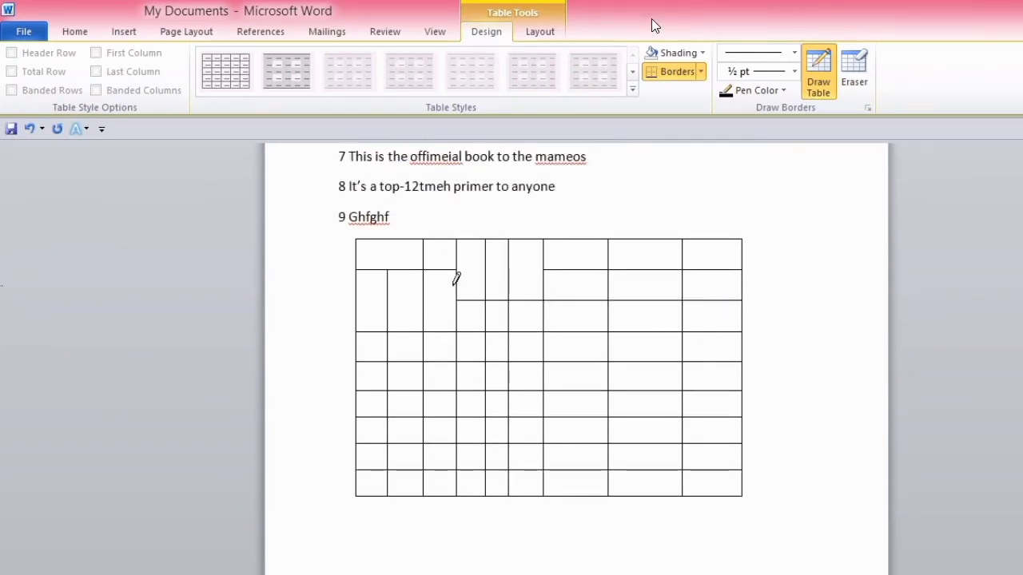
{"action": "mouse_move", "coordinate": [368, 300]}
{"action": "left_mouse_down"}
{"action": "mouse_move", "coordinate": [454, 301]}
{"action": "mouse_move", "coordinate": [546, 277]}
{"action": "left_mouse_up"}
{"action": "left_click_drag", "start_coordinate": [468, 269], "coordinate": [589, 283]}
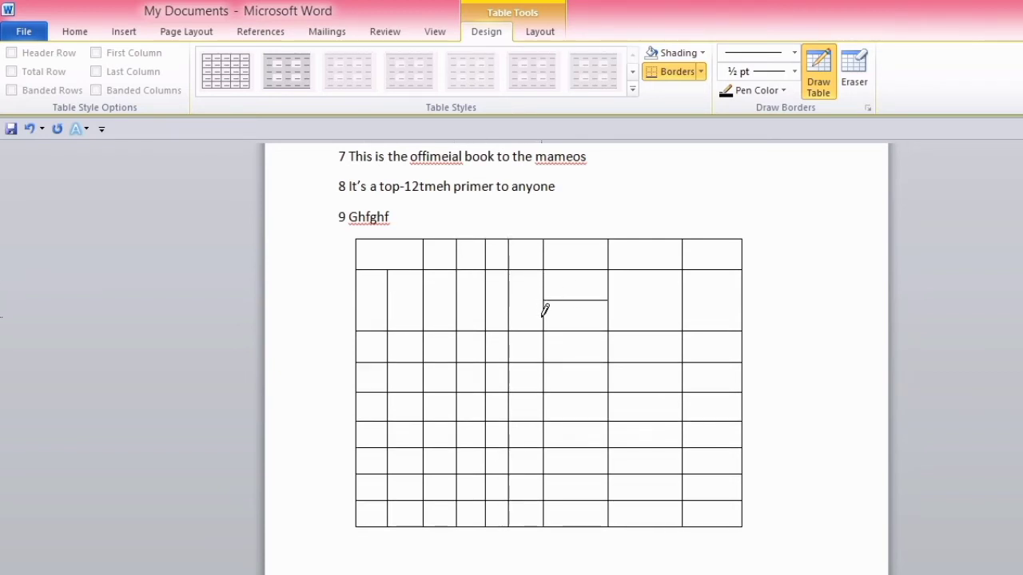
Step: Undo the latest horizontal header splits and the vertical divider extensions in the lower rows
{"action": "key", "text": "ctrl+z"}
{"action": "key", "text": "ctrl+z"}
{"action": "key", "text": "ctrl+z"}
{"action": "key", "text": "ctrl+z"}
{"action": "key", "text": "ctrl+z"}
{"action": "key", "text": "ctrl+z"}
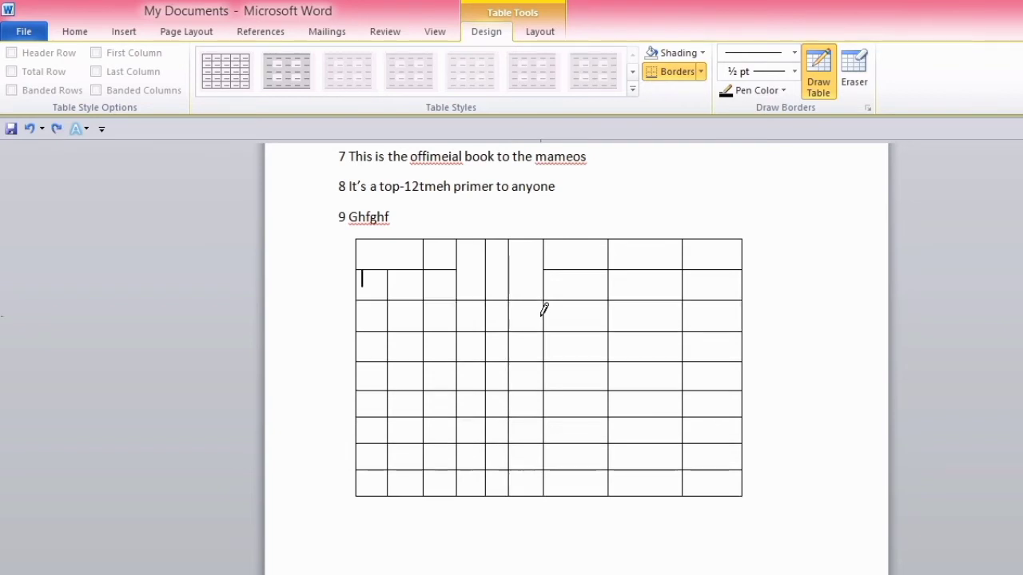
{"action": "key", "text": "ctrl+z"}
{"action": "key", "text": "ctrl+z"}
{"action": "key", "text": "ctrl+z"}
{"action": "key", "text": "ctrl+z"}
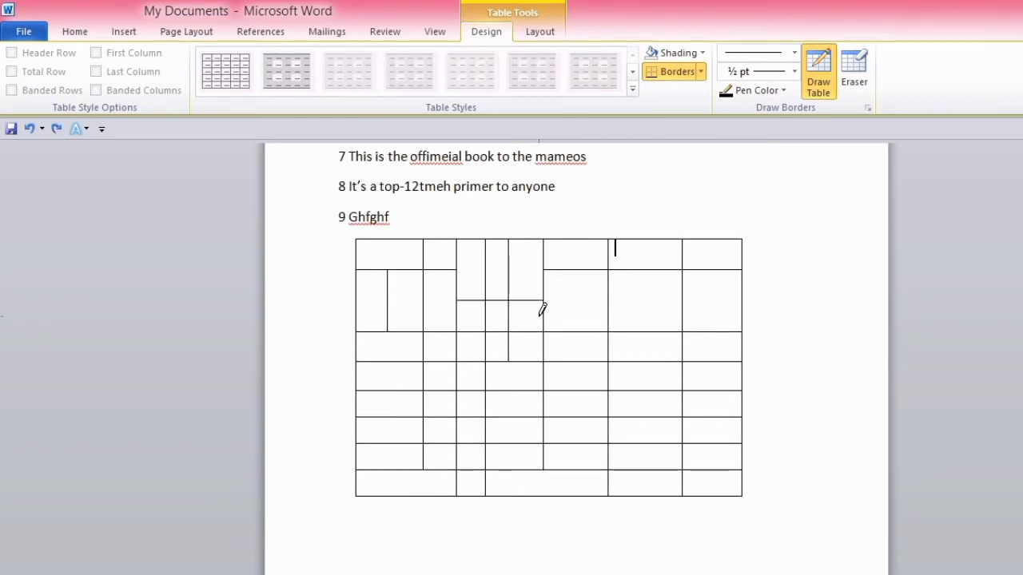
Step: Undo all remaining table drawing until the whole table below line 9 is removed
{"action": "key", "text": "ctrl+z"}
{"action": "key", "text": "ctrl+z"}
{"action": "key", "text": "ctrl+z"}
{"action": "key", "text": "ctrl+z"}
{"action": "key", "text": "ctrl+z"}
{"action": "key", "text": "ctrl+z"}
{"action": "key", "text": "ctrl+z"}
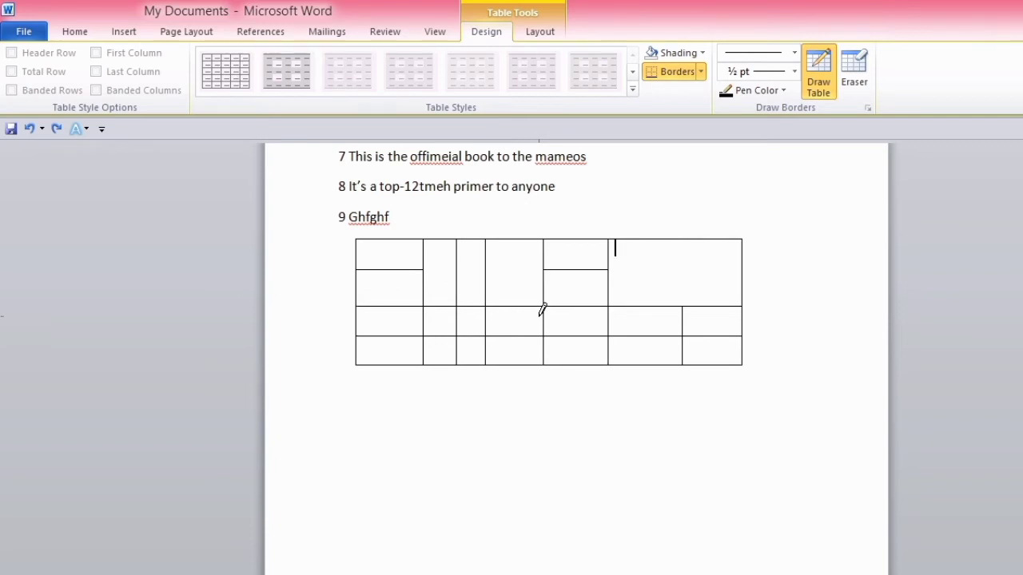
{"action": "key", "text": "ctrl+z"}
{"action": "key", "text": "ctrl+z"}
{"action": "key", "text": "ctrl+z"}
{"action": "key", "text": "ctrl+z"}
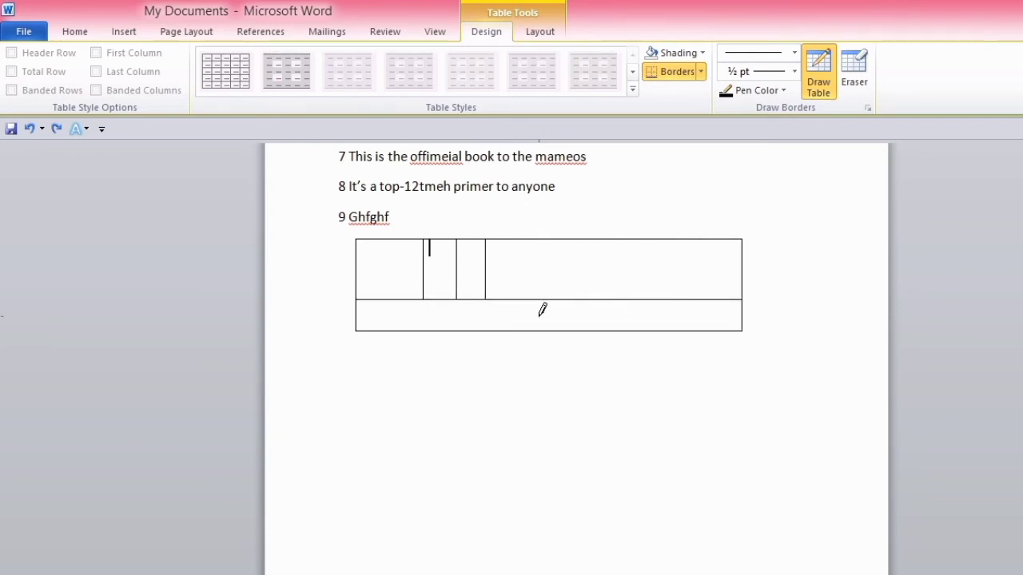
{"action": "key", "text": "ctrl+z"}
{"action": "key", "text": "ctrl+z"}
{"action": "key", "text": "ctrl+z"}
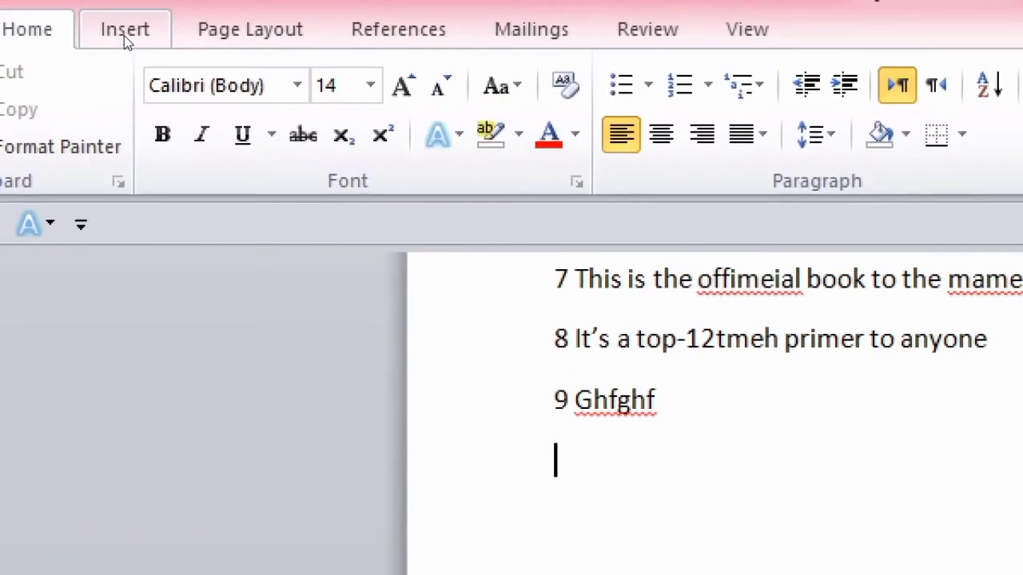
Step: Draw a small new table outline below line 9 and divide it into five columns with four vertical lines
{"action": "left_click", "coordinate": [124, 35]}
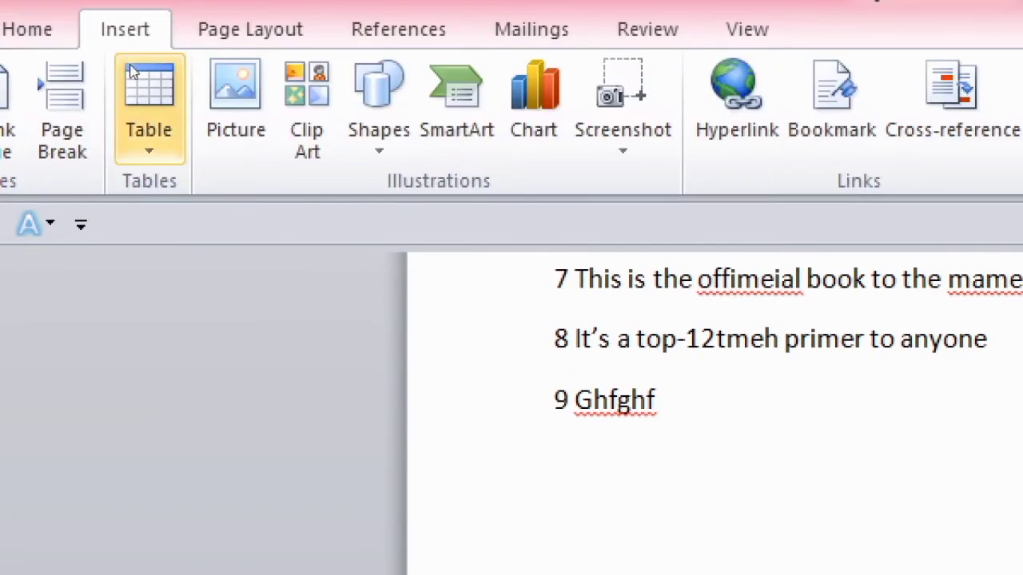
{"action": "left_click", "coordinate": [144, 96]}
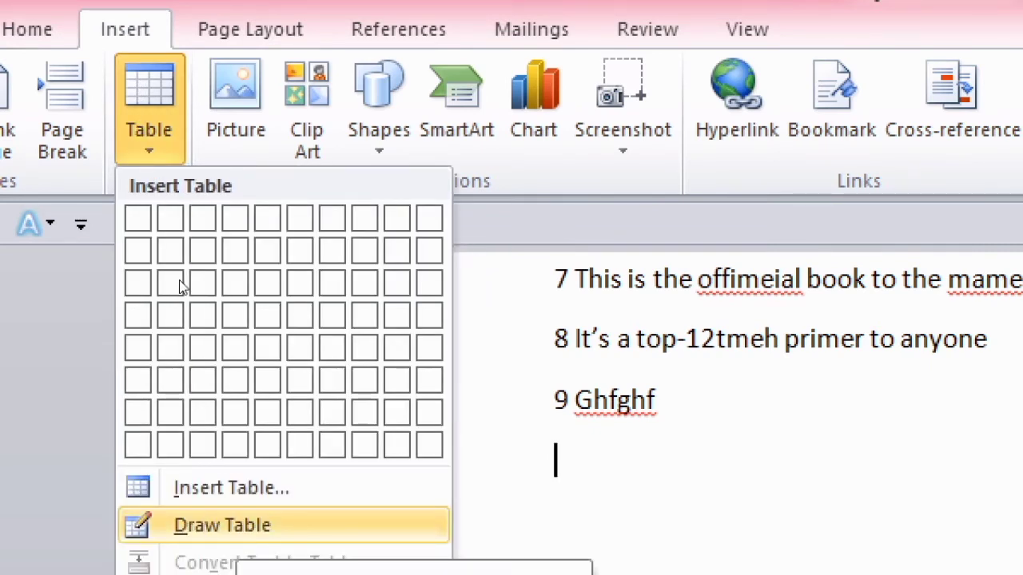
{"action": "key", "text": "Return"}
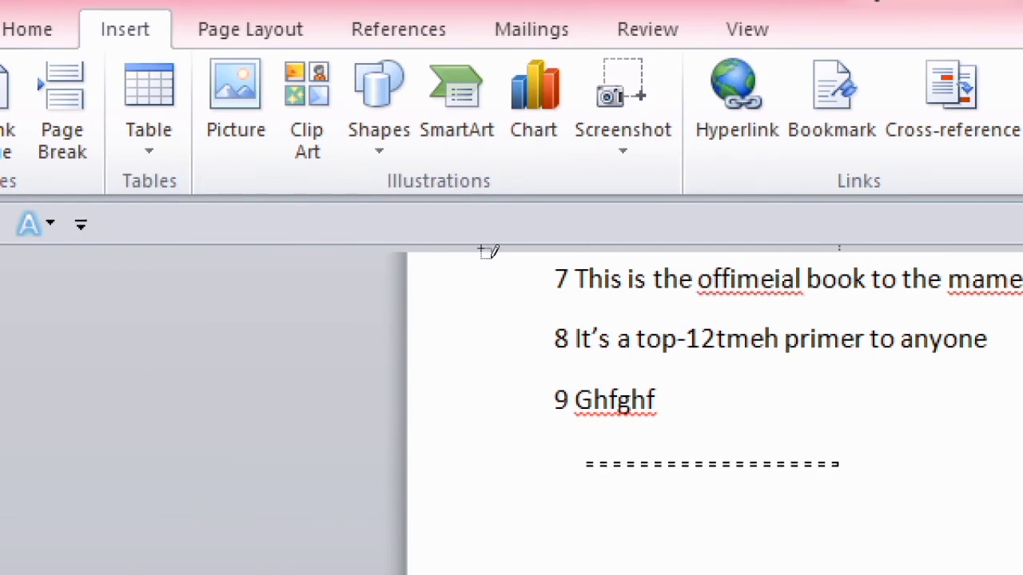
{"action": "left_click_drag", "start_coordinate": [488, 253], "coordinate": [522, 290]}
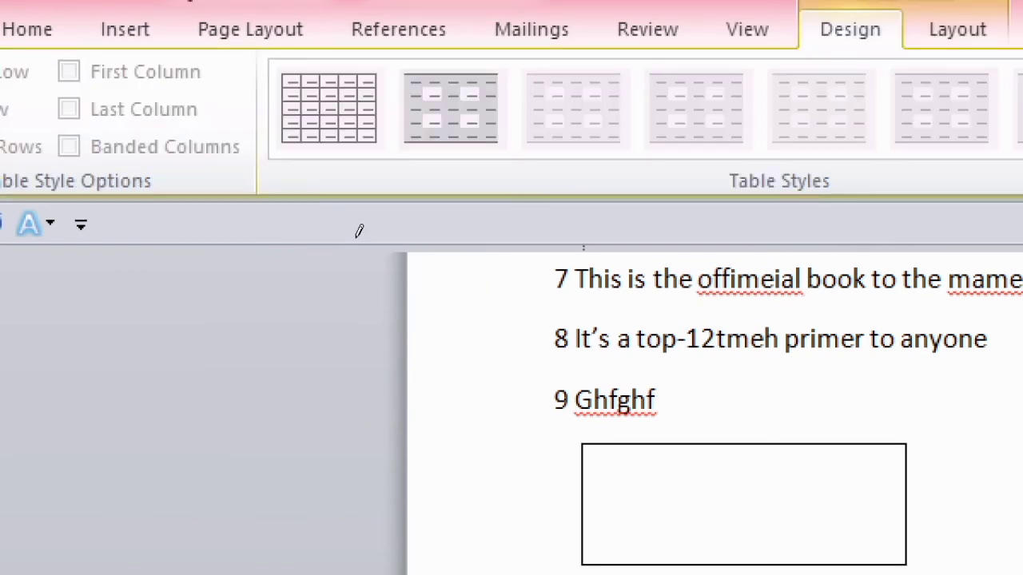
{"action": "left_click_drag", "start_coordinate": [373, 243], "coordinate": [374, 294]}
{"action": "left_click_drag", "start_coordinate": [405, 241], "coordinate": [414, 294]}
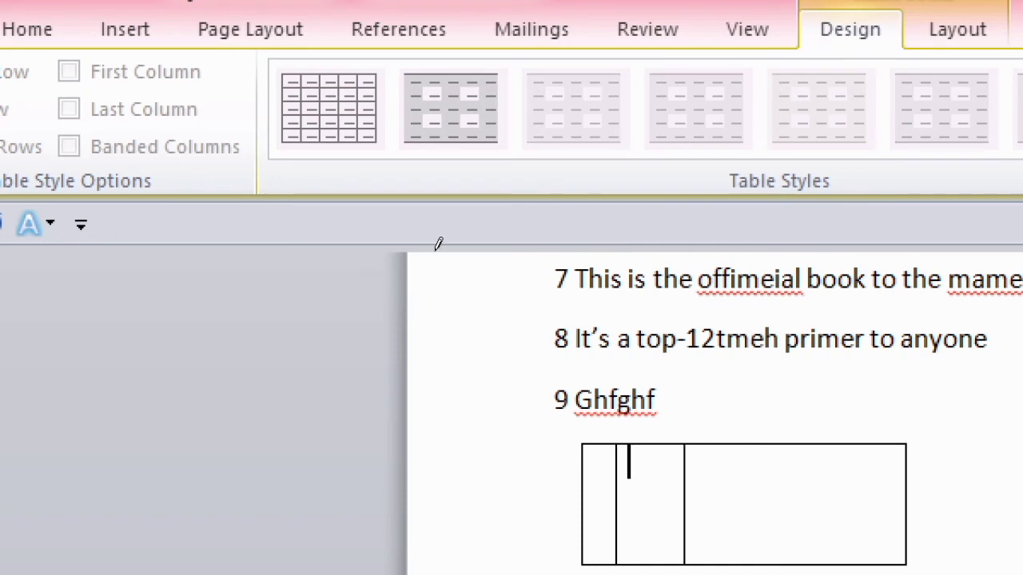
{"action": "mouse_move", "coordinate": [437, 242]}
{"action": "left_mouse_down"}
{"action": "mouse_move", "coordinate": [462, 339]}
{"action": "mouse_move", "coordinate": [456, 320]}
{"action": "left_mouse_up"}
{"action": "left_click_drag", "start_coordinate": [488, 237], "coordinate": [500, 313]}
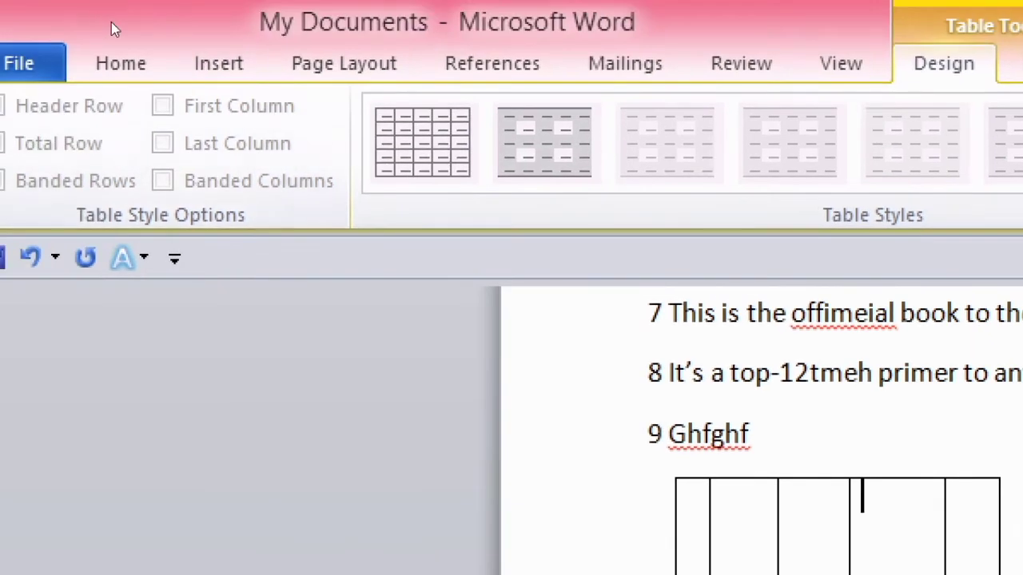
Step: Turn off the Draw Table tool and enter 1 and 2 on separate lines in the table's first cell
{"action": "left_click", "coordinate": [119, 8]}
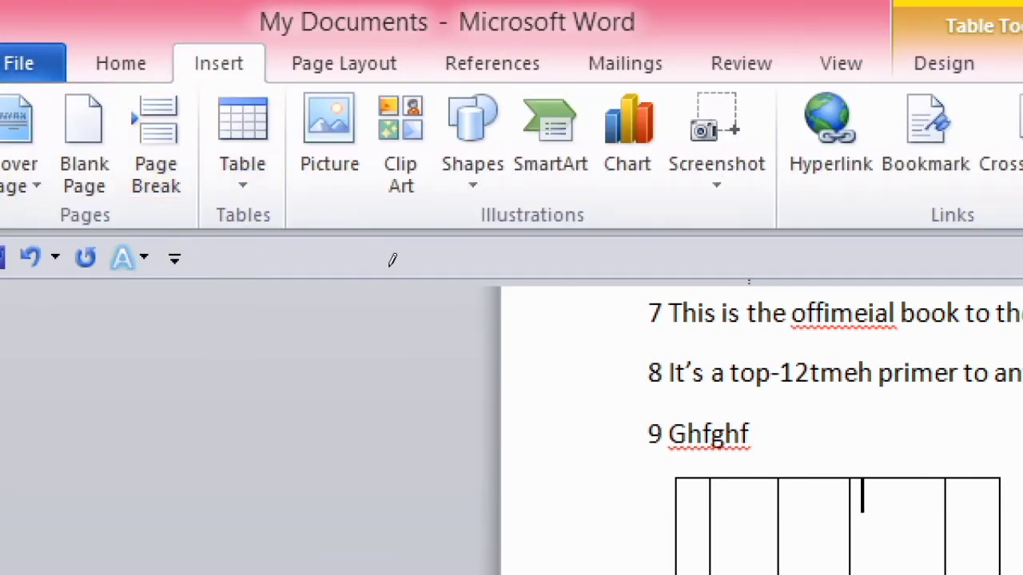
{"action": "left_click", "coordinate": [744, 500]}
{"action": "key", "text": "Tab"}
{"action": "key", "text": "Tab"}
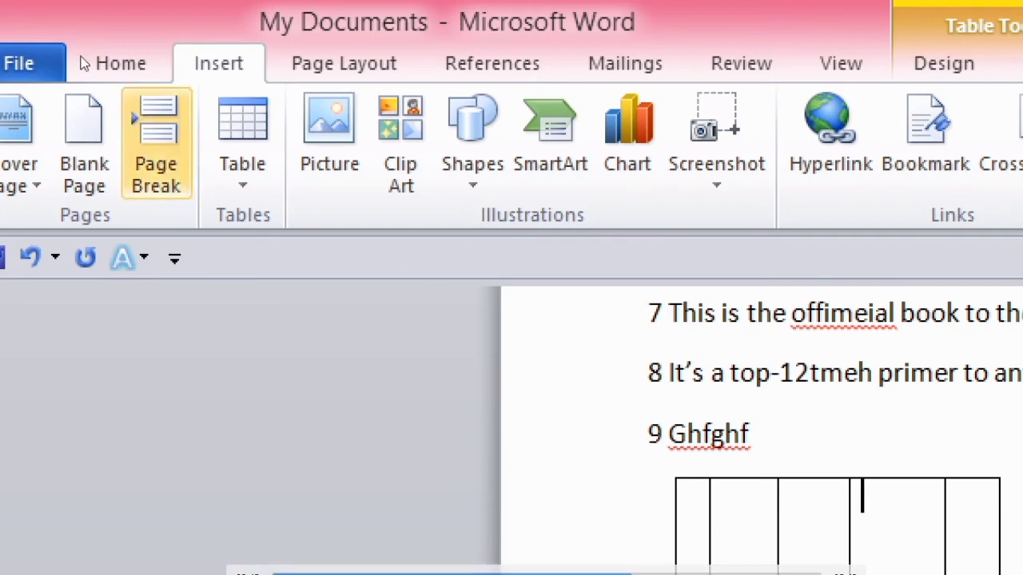
{"action": "left_click", "coordinate": [242, 160]}
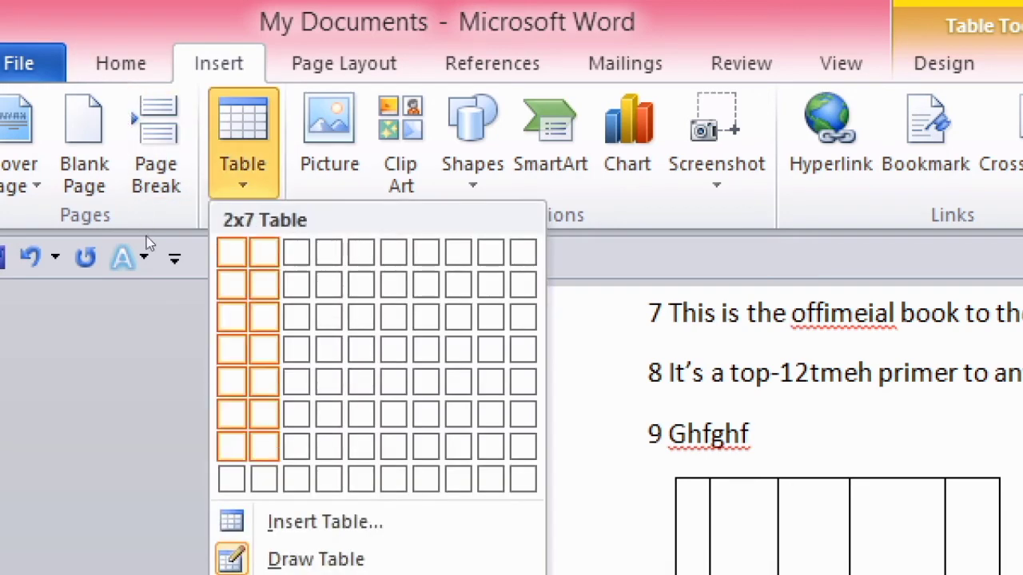
{"action": "left_click", "coordinate": [314, 558]}
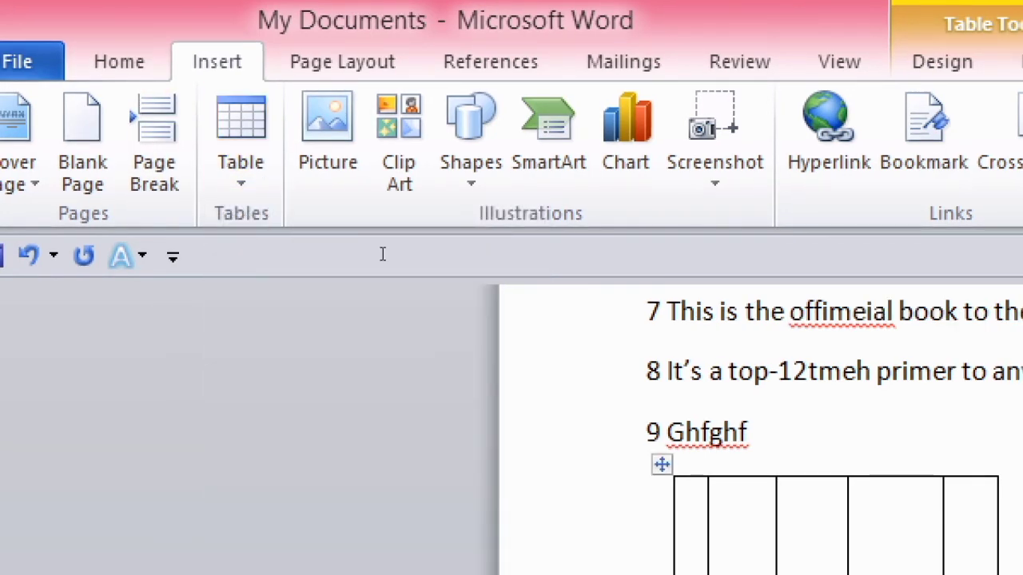
{"action": "left_click", "coordinate": [333, 262]}
{"action": "type", "text": "1"}
{"action": "key", "text": "Return"}
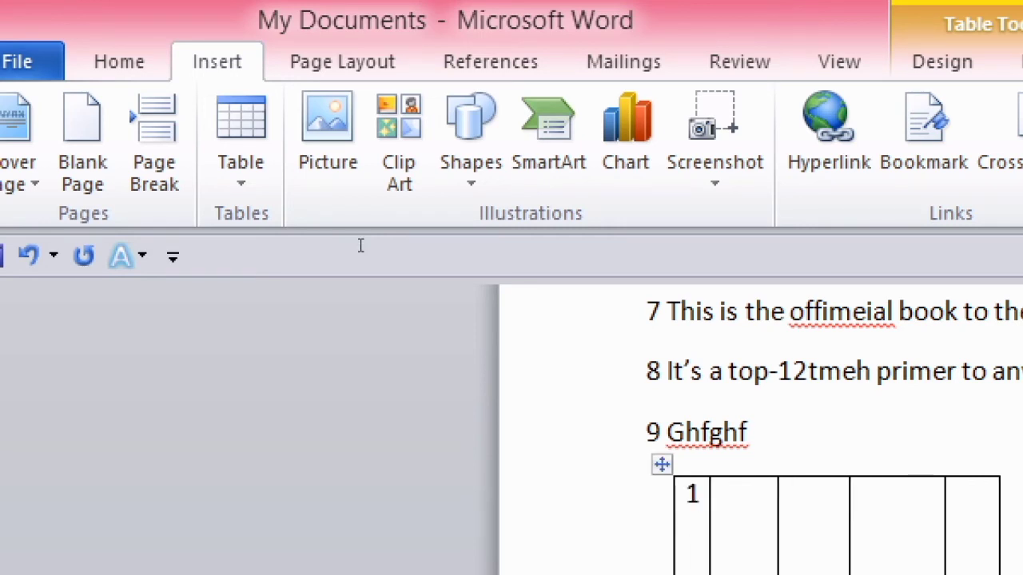
{"action": "type", "text": "2"}
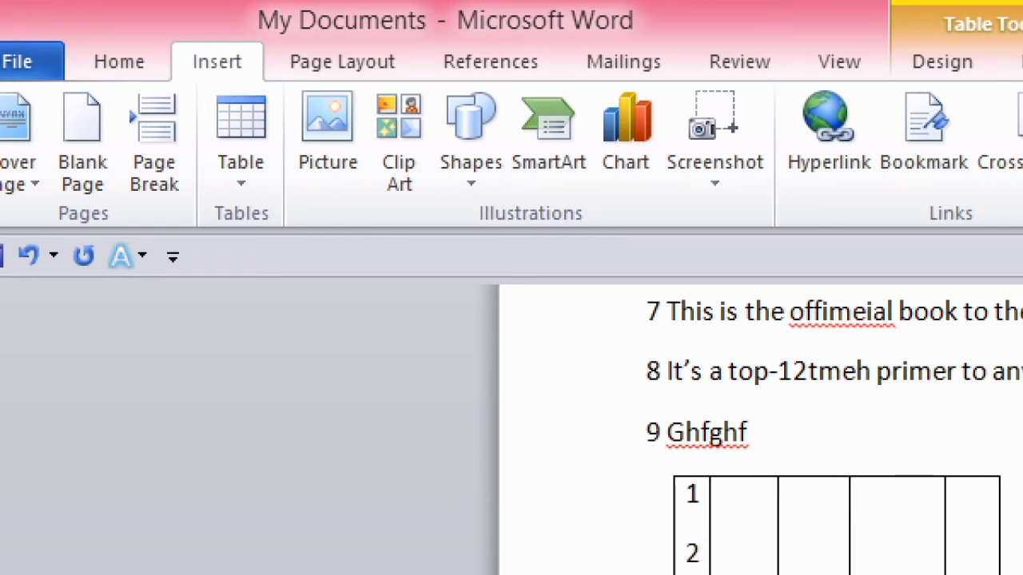
Step: Fill the second to fifth cells of the table with 2, 3, 4 and 5
{"action": "key", "text": "Left"}
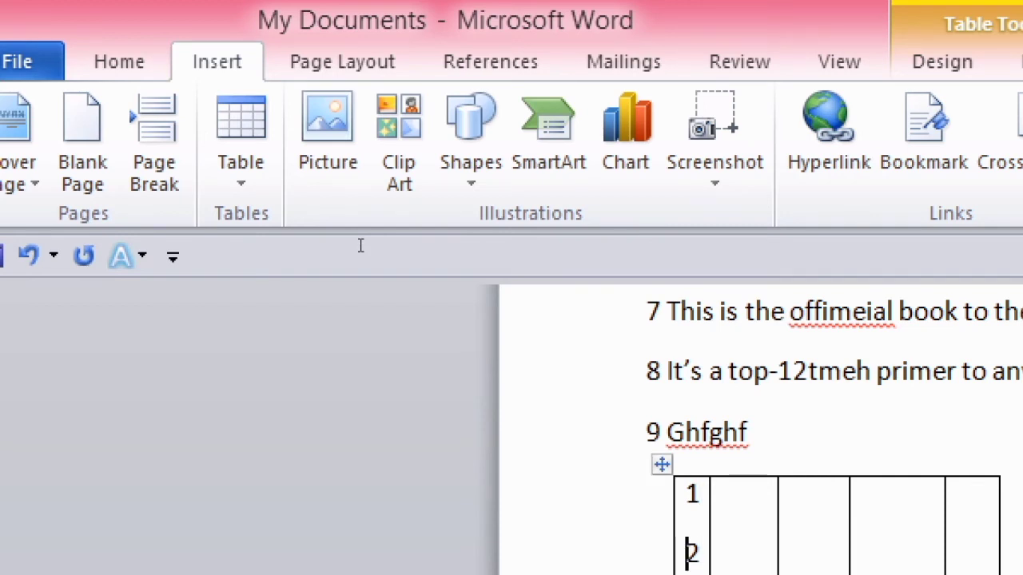
{"action": "key", "text": "Tab"}
{"action": "type", "text": "2"}
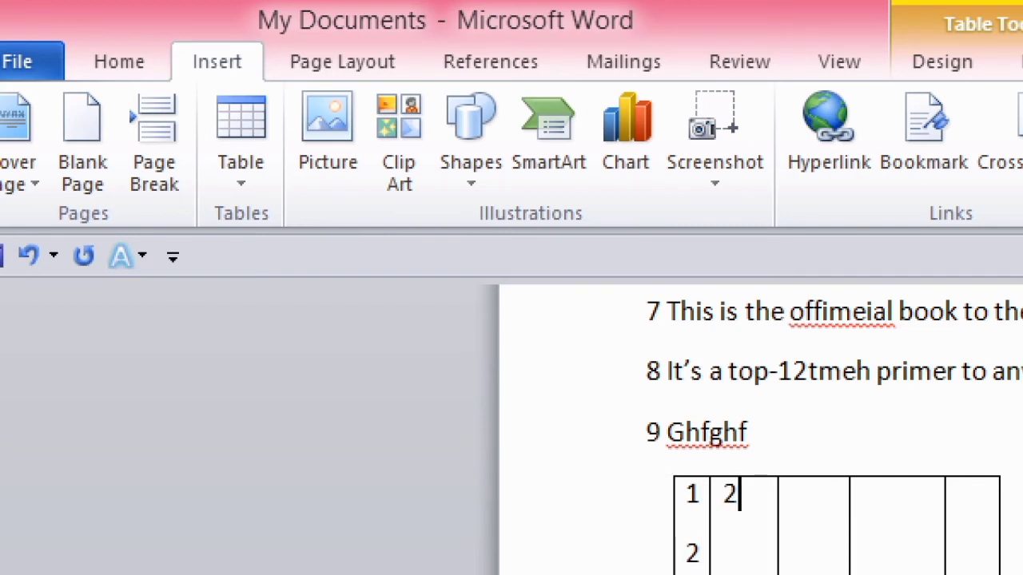
{"action": "key", "text": "Return"}
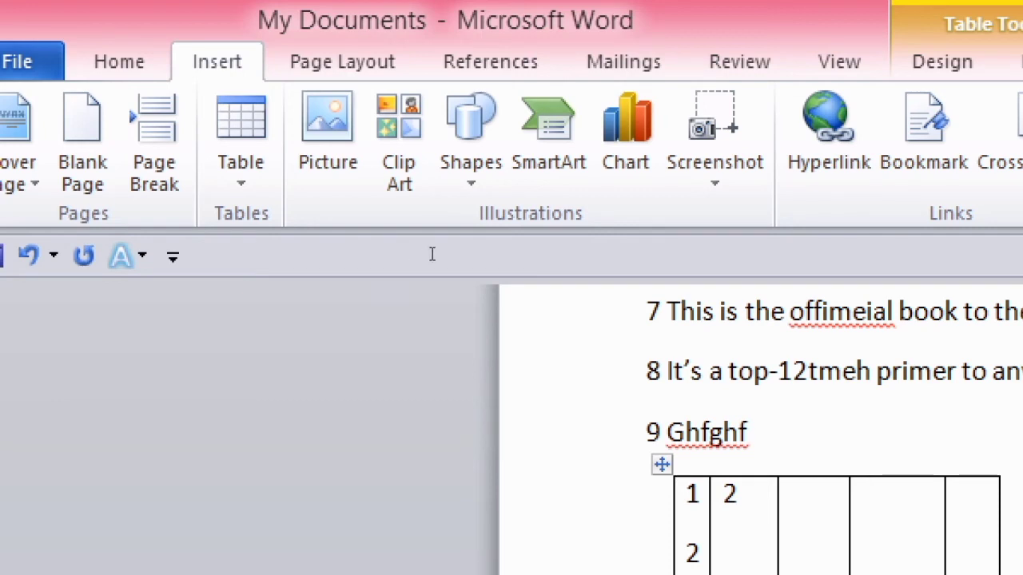
{"action": "type", "text": "3"}
{"action": "key", "text": "Return"}
{"action": "key", "text": "Tab"}
{"action": "type", "text": "4"}
{"action": "key", "text": "Return"}
{"action": "key", "text": "Tab"}
{"action": "type", "text": "8"}
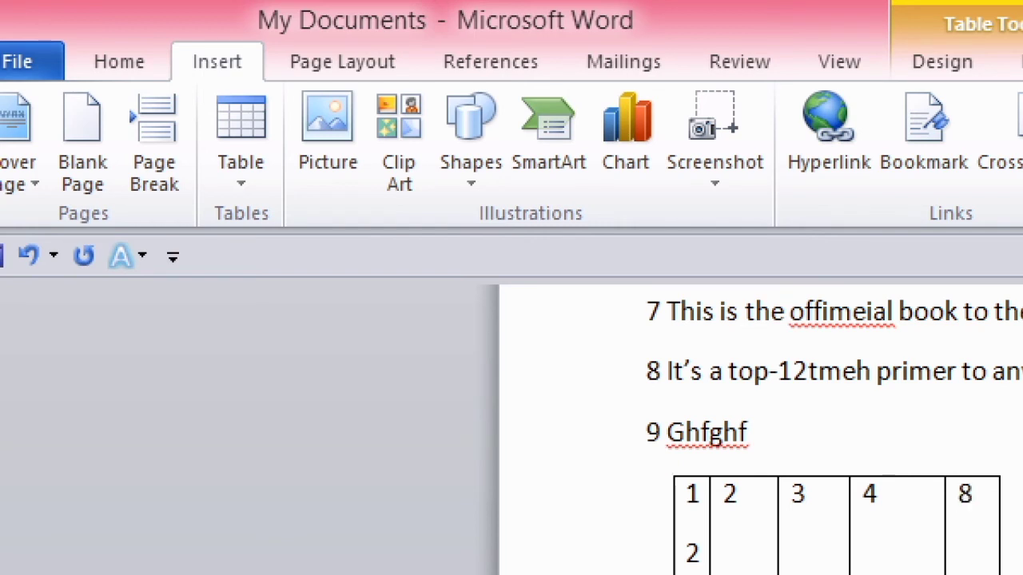
{"action": "type", "text": "5"}
Step: Draw a horizontal line across the table below the top numbers and split the lower cells under 4 and 2 vertically
{"action": "scroll", "coordinate": [480, 263], "scroll_direction": "down", "scroll_amount": 1}
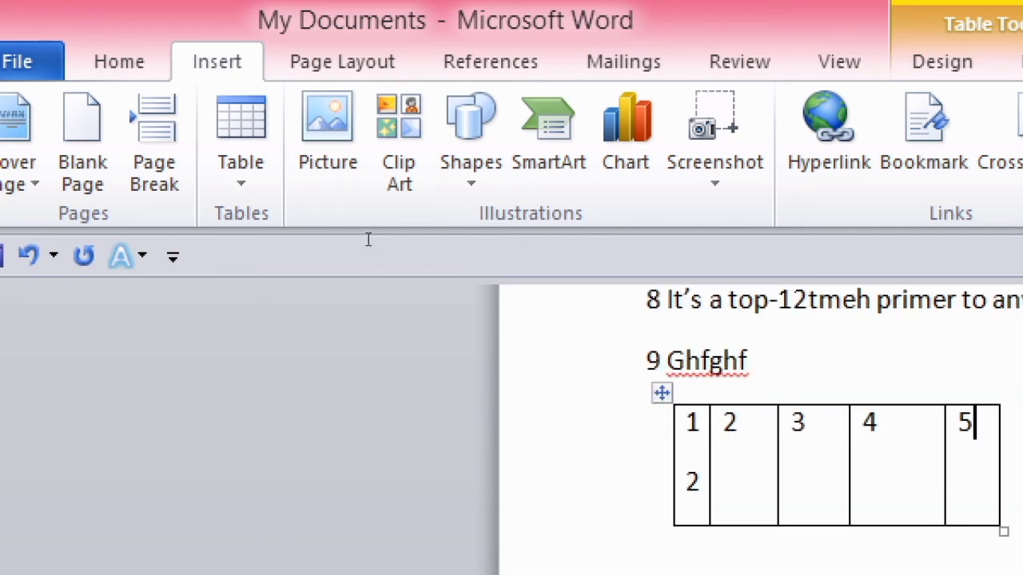
{"action": "left_click", "coordinate": [272, 184]}
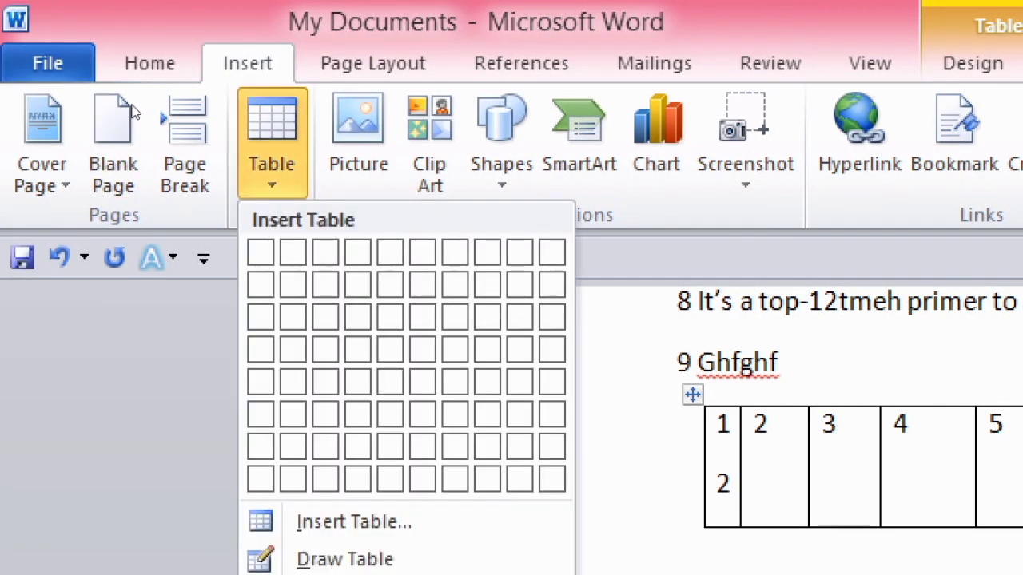
{"action": "left_click", "coordinate": [348, 560]}
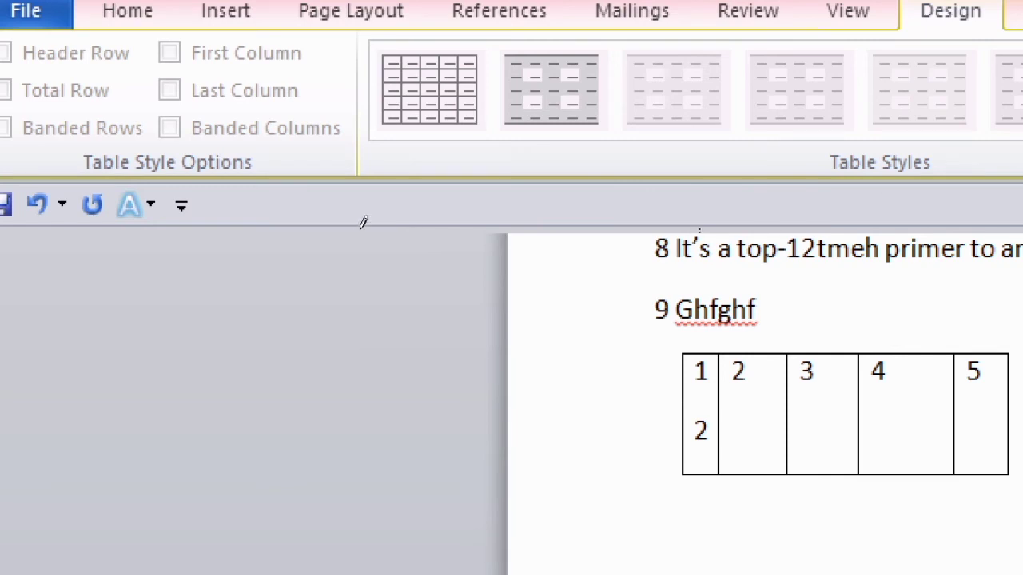
{"action": "mouse_move", "coordinate": [382, 225]}
{"action": "left_mouse_down"}
{"action": "mouse_move", "coordinate": [487, 222]}
{"action": "mouse_move", "coordinate": [518, 234]}
{"action": "mouse_move", "coordinate": [461, 259]}
{"action": "mouse_move", "coordinate": [461, 277]}
{"action": "left_mouse_up"}
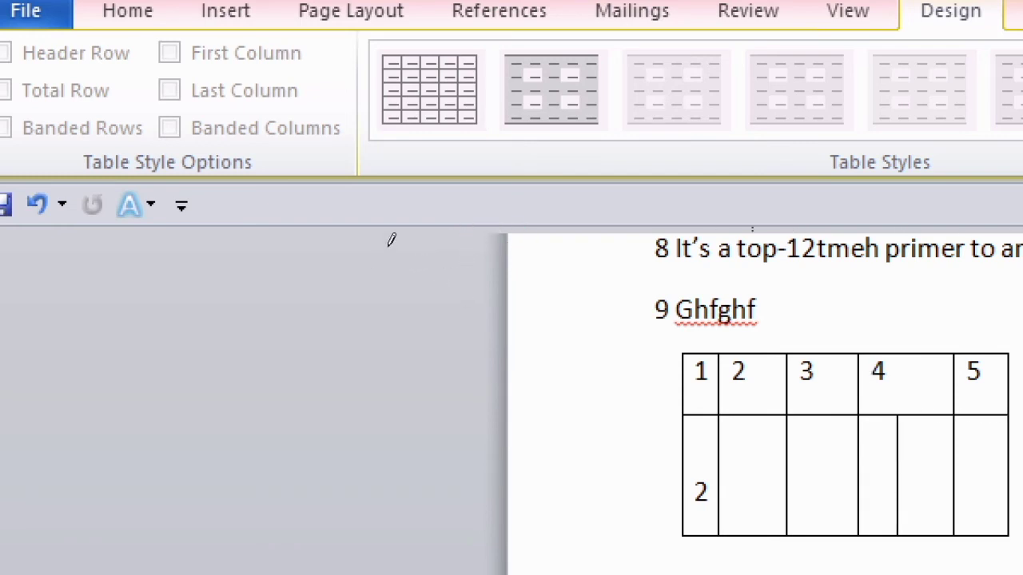
{"action": "left_click_drag", "start_coordinate": [389, 238], "coordinate": [399, 290]}
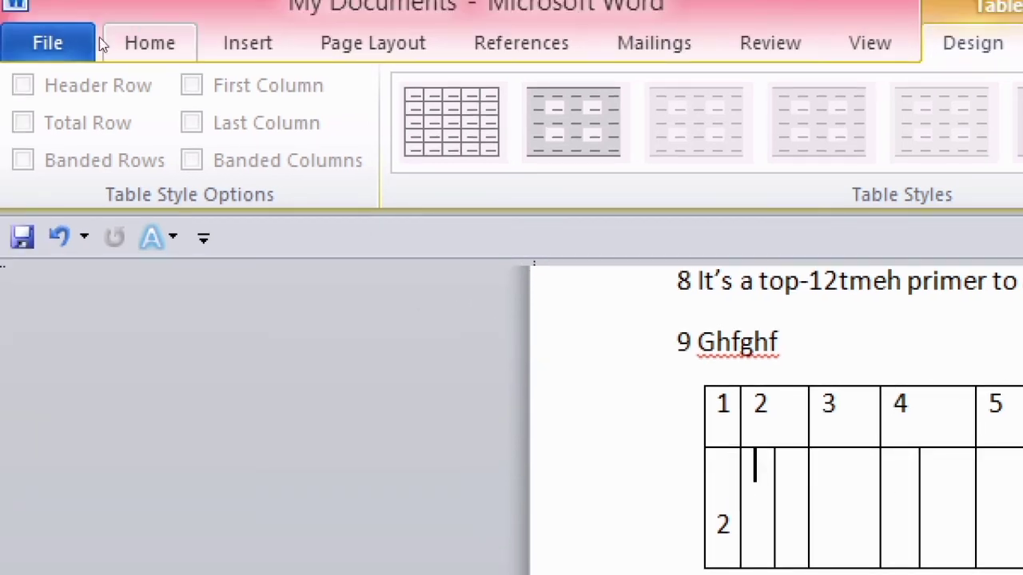
Step: Turn off table drawing and enter 2, 3, 4 and 5 in the second row's cells, starting under the column headed 3
{"action": "left_click", "coordinate": [244, 43]}
{"action": "left_click", "coordinate": [271, 100]}
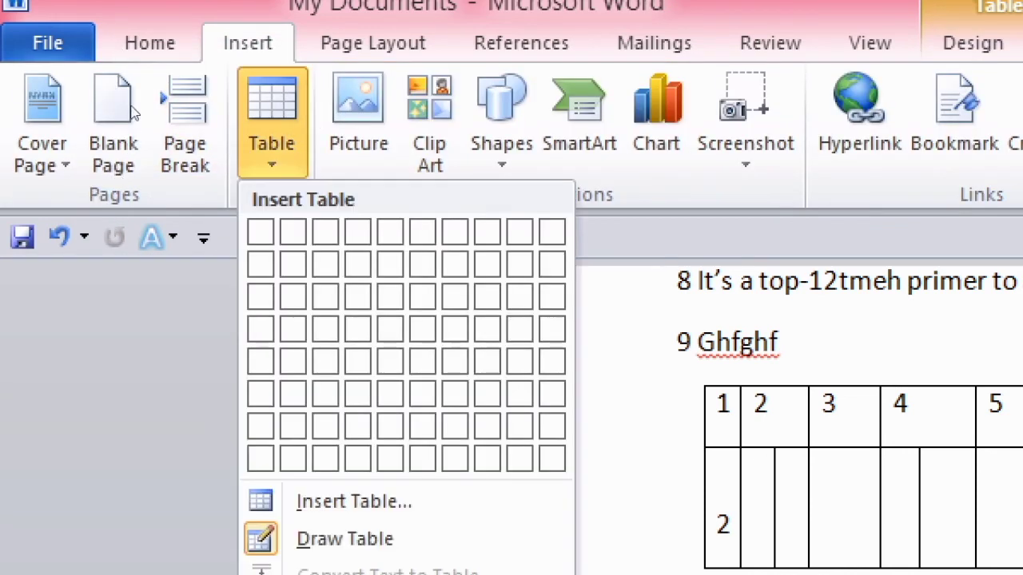
{"action": "left_click", "coordinate": [155, 271]}
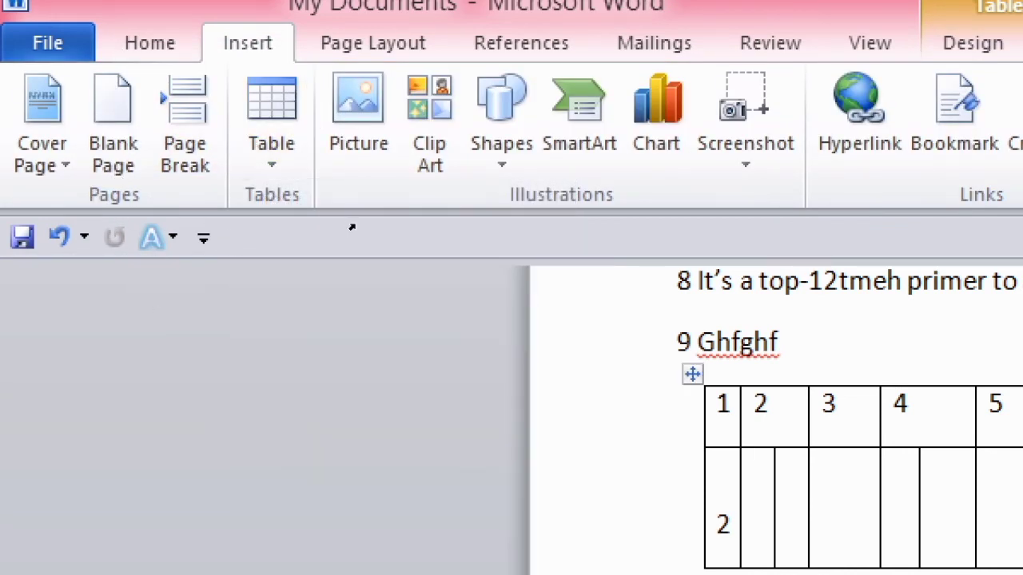
{"action": "left_click", "coordinate": [838, 491]}
{"action": "type", "text": "2"}
{"action": "key", "text": "Tab"}
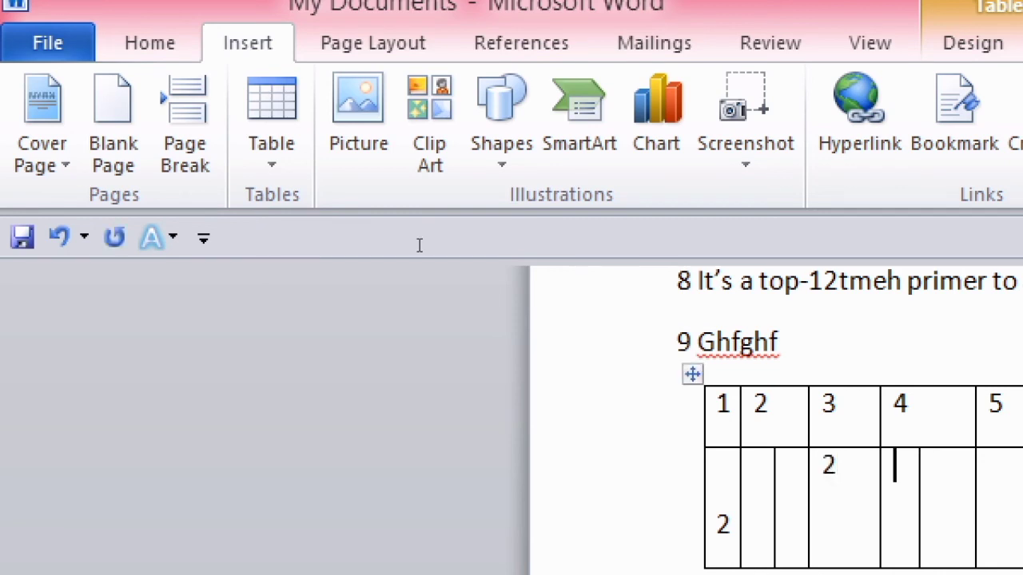
{"action": "type", "text": "3"}
{"action": "key", "text": "Tab"}
{"action": "type", "text": "4"}
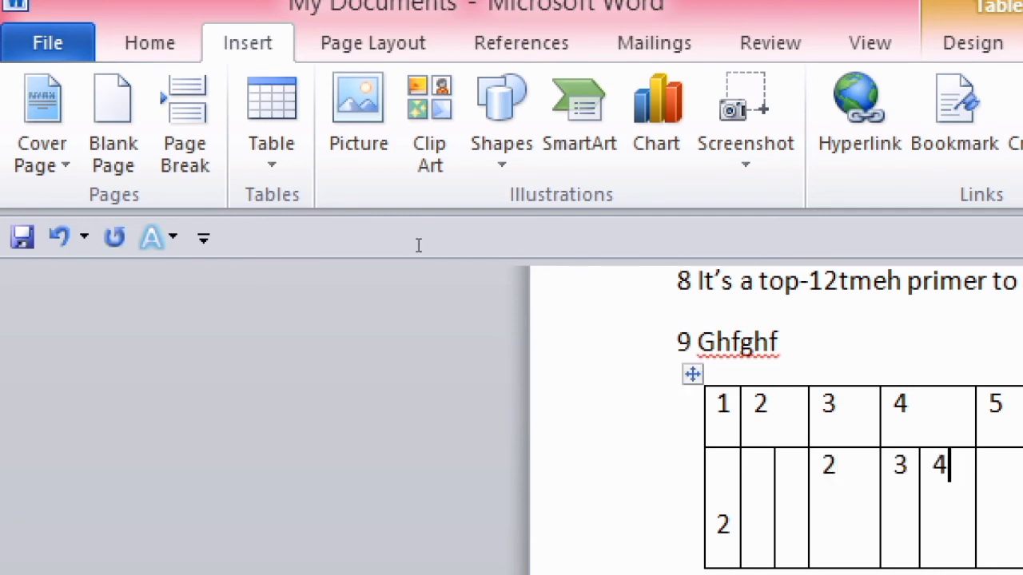
{"action": "key", "text": "Tab"}
{"action": "type", "text": "5"}
{"action": "key", "text": "Right"}
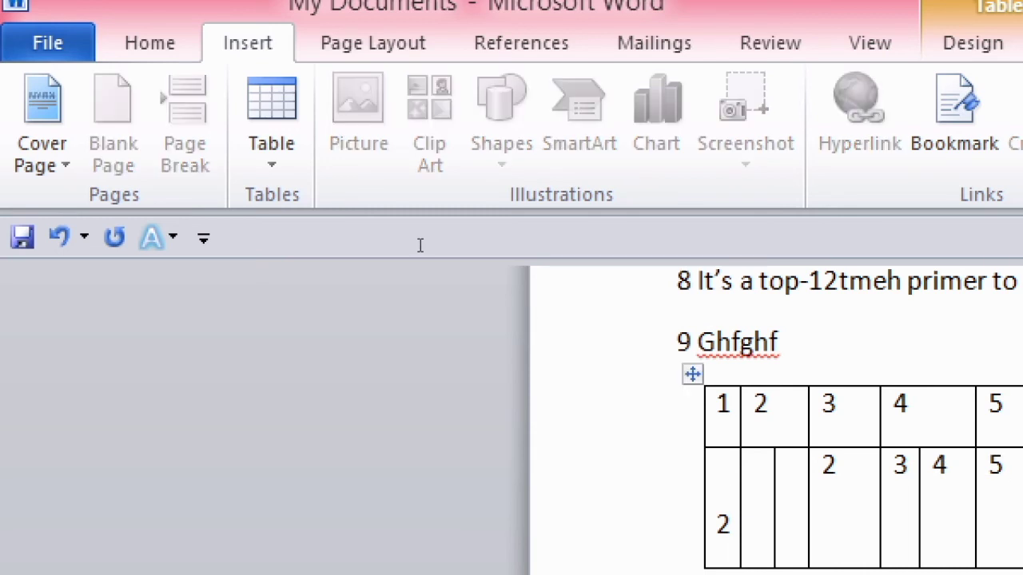
Step: Undo all the entered numbers, dividing lines and the table outline below line 9
{"action": "key", "text": "ctrl+z"}
{"action": "key", "text": "ctrl+z"}
{"action": "key", "text": "ctrl+z"}
{"action": "key", "text": "ctrl+z"}
{"action": "key", "text": "ctrl+z"}
{"action": "key", "text": "ctrl+z"}
{"action": "key", "text": "ctrl+z"}
{"action": "key", "text": "ctrl+z"}
{"action": "key", "text": "ctrl+z"}
{"action": "key", "text": "ctrl+z"}
{"action": "key", "text": "ctrl+z"}
{"action": "key", "text": "ctrl+z"}
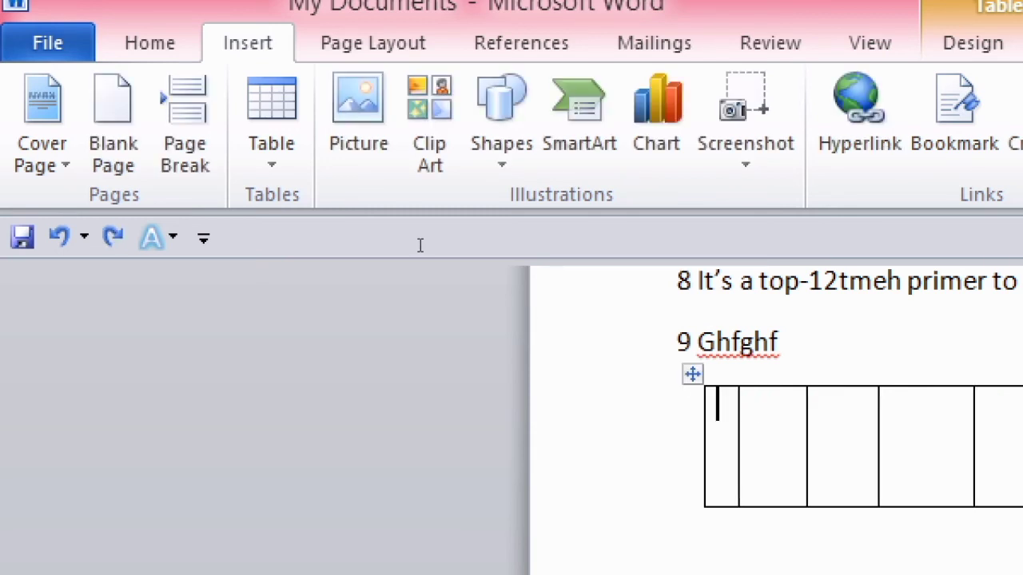
{"action": "key", "text": "ctrl+z"}
{"action": "key", "text": "ctrl+z"}
{"action": "key", "text": "ctrl+z"}
{"action": "key", "text": "ctrl+z"}
{"action": "key", "text": "ctrl+z"}
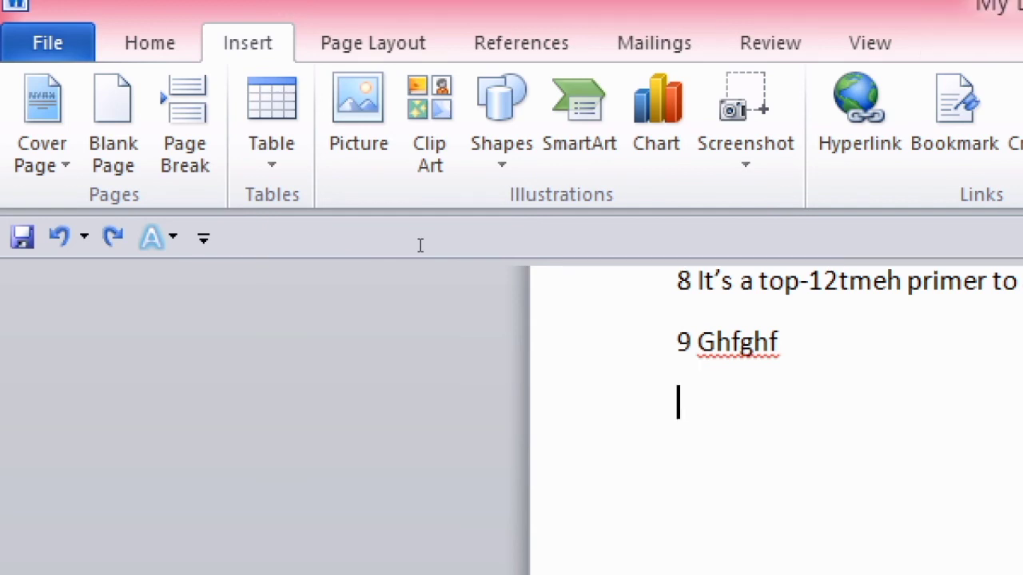
Step: Draw a wide table outline spanning the text width below line 9 with the Draw Table tool
{"action": "left_click", "coordinate": [272, 128]}
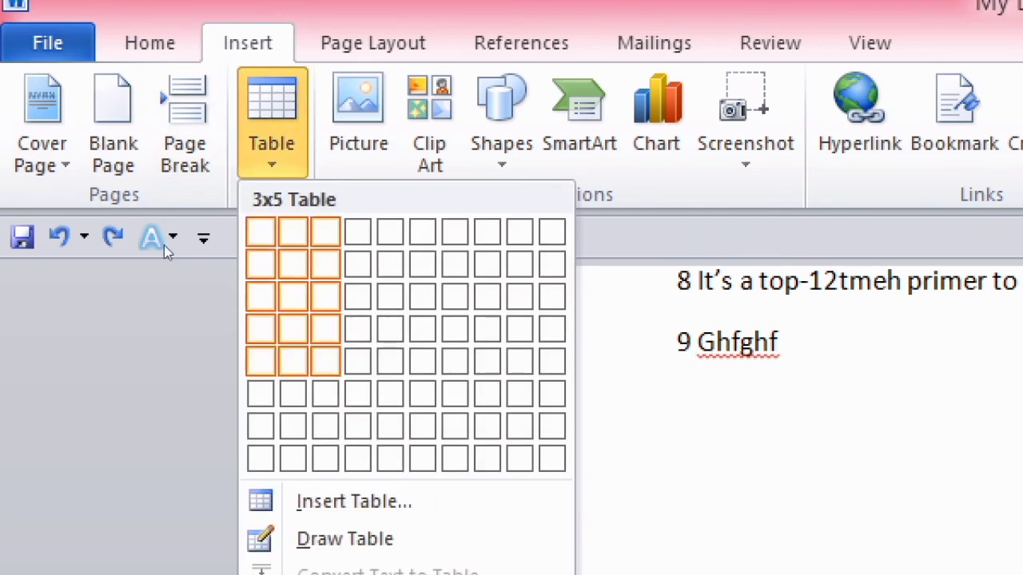
{"action": "key", "text": "Return"}
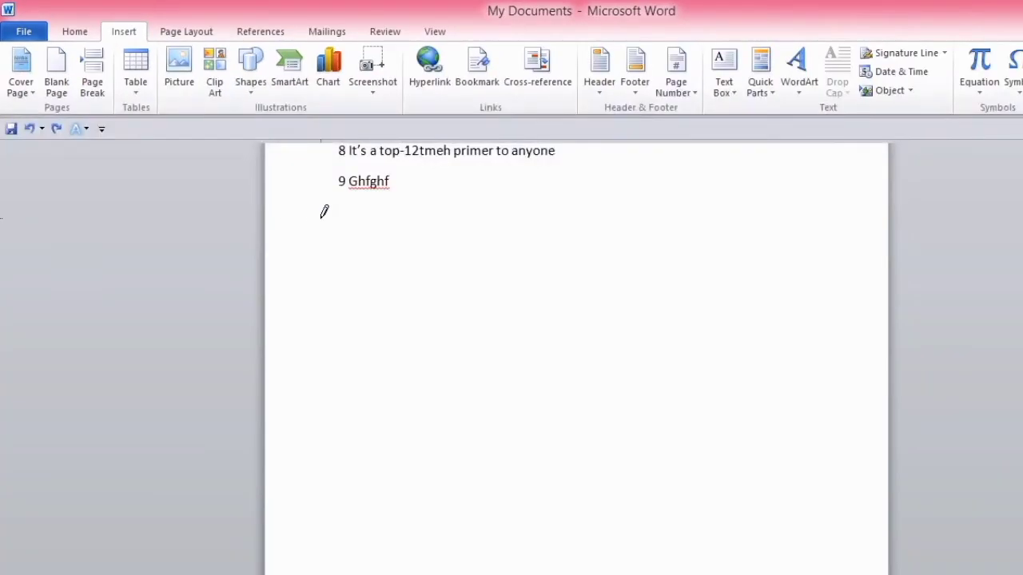
{"action": "mouse_move", "coordinate": [330, 222]}
{"action": "left_mouse_down"}
{"action": "mouse_move", "coordinate": [698, 249]}
{"action": "mouse_move", "coordinate": [872, 337]}
{"action": "left_mouse_up"}
Step: Draw vertical dividing lines to split the table into six columns, with a narrow box inside the fourth, undoing the stray box near the last column
{"action": "mouse_move", "coordinate": [414, 234]}
{"action": "left_mouse_down"}
{"action": "mouse_move", "coordinate": [439, 295]}
{"action": "mouse_move", "coordinate": [419, 350]}
{"action": "left_mouse_up"}
{"action": "left_click_drag", "start_coordinate": [467, 234], "coordinate": [472, 350]}
{"action": "left_click_drag", "start_coordinate": [558, 240], "coordinate": [569, 344]}
{"action": "left_click_drag", "start_coordinate": [642, 233], "coordinate": [663, 333]}
{"action": "left_click_drag", "start_coordinate": [748, 251], "coordinate": [758, 356]}
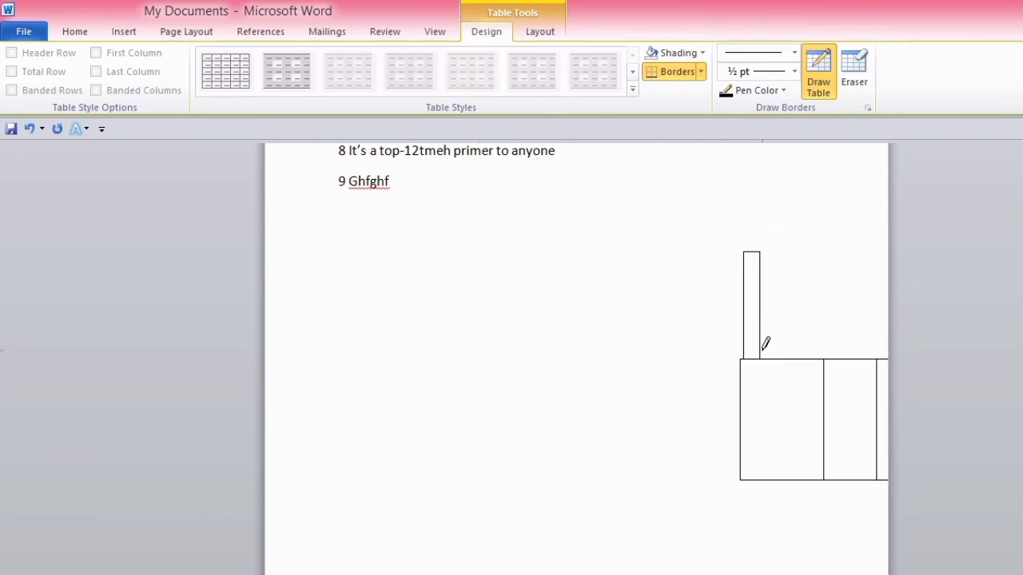
{"action": "key", "text": "ctrl+z"}
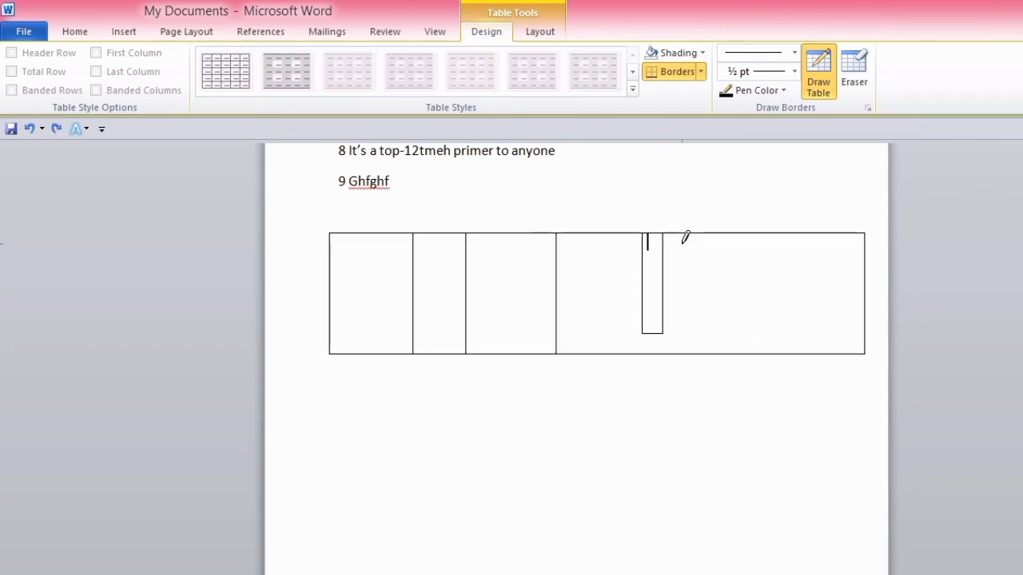
{"action": "left_click_drag", "start_coordinate": [708, 233], "coordinate": [711, 319]}
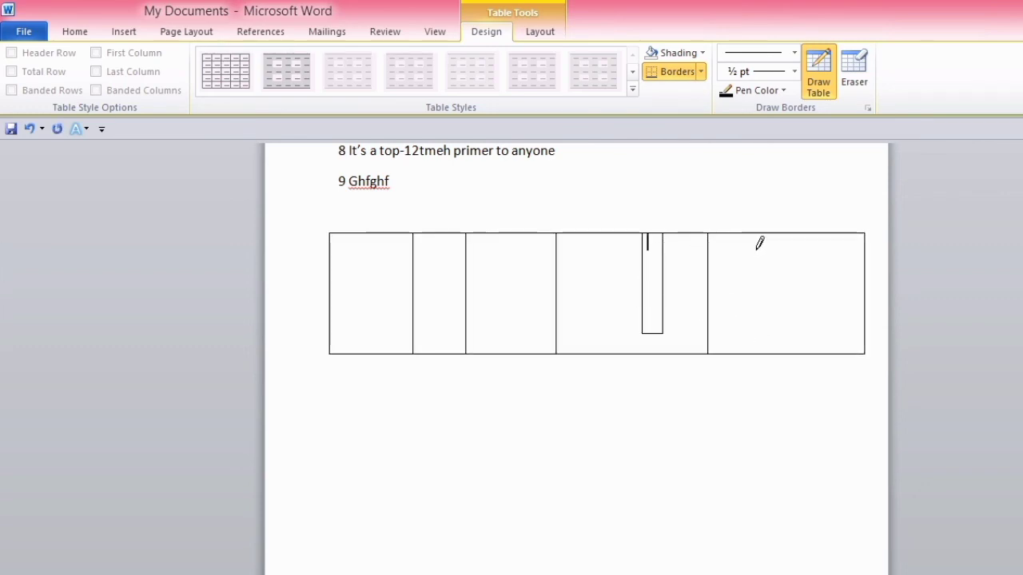
{"action": "left_click_drag", "start_coordinate": [761, 235], "coordinate": [764, 353]}
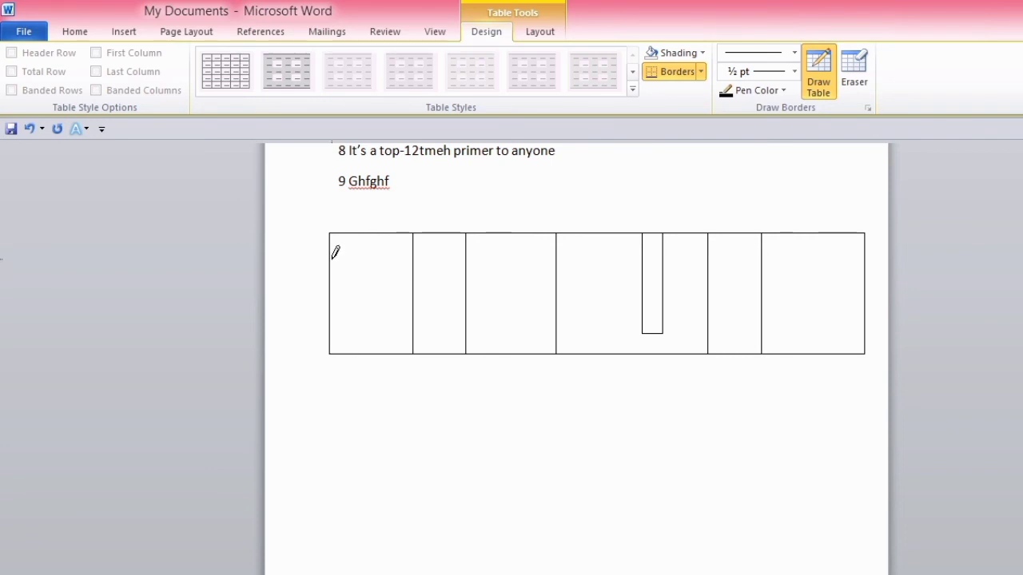
Step: Draw two horizontal lines across the table to make three rows and add vertical dividers within the wide fourth column and the last column
{"action": "left_click_drag", "start_coordinate": [334, 257], "coordinate": [792, 271]}
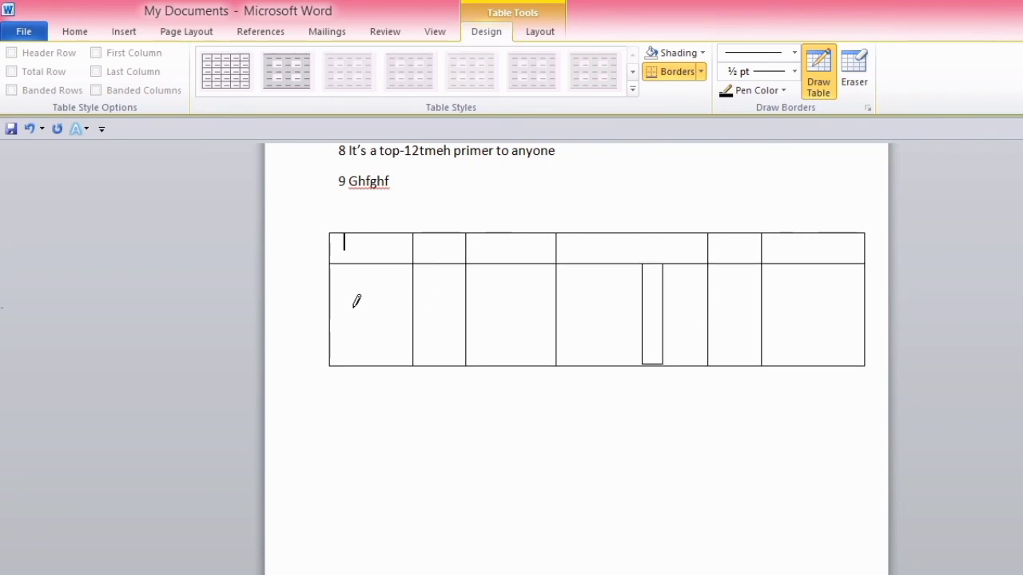
{"action": "left_click_drag", "start_coordinate": [375, 302], "coordinate": [772, 320]}
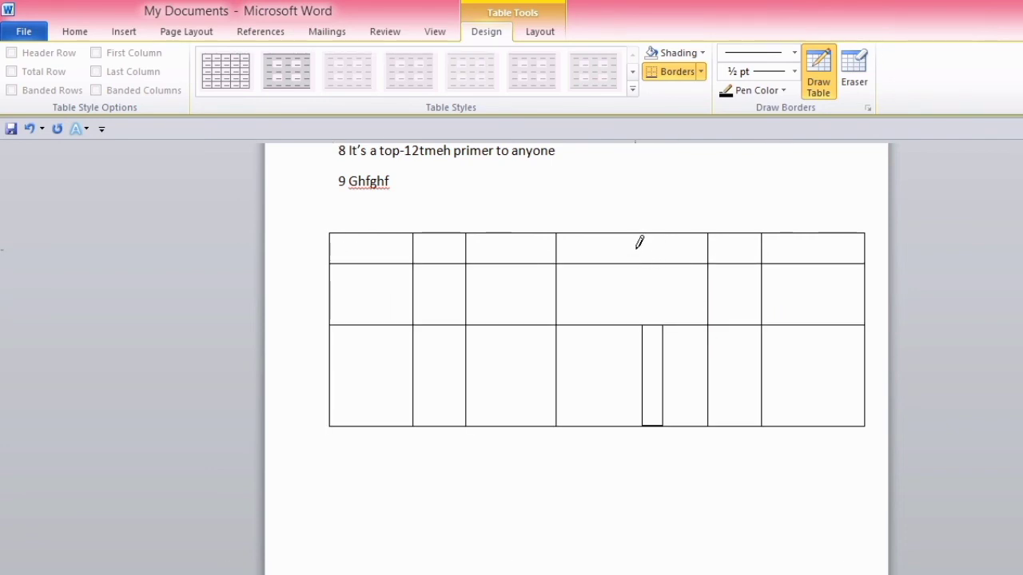
{"action": "mouse_move", "coordinate": [644, 235]}
{"action": "left_mouse_down"}
{"action": "mouse_move", "coordinate": [645, 298]}
{"action": "mouse_move", "coordinate": [668, 287]}
{"action": "left_mouse_up"}
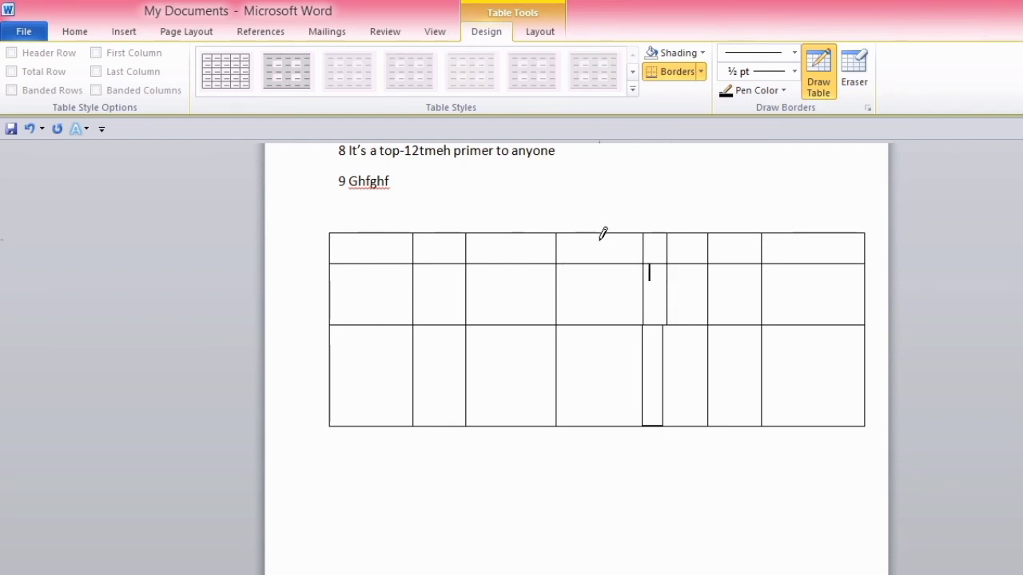
{"action": "left_click_drag", "start_coordinate": [602, 231], "coordinate": [582, 425]}
{"action": "left_click_drag", "start_coordinate": [810, 236], "coordinate": [815, 395]}
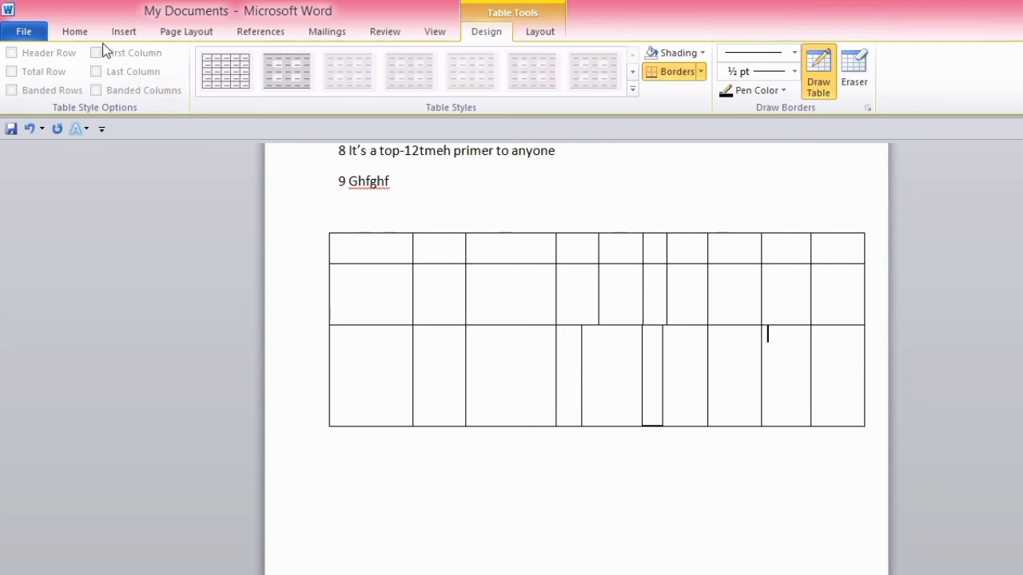
Step: Open the table insertion options
{"action": "left_click", "coordinate": [121, 35]}
{"action": "left_click", "coordinate": [133, 89]}
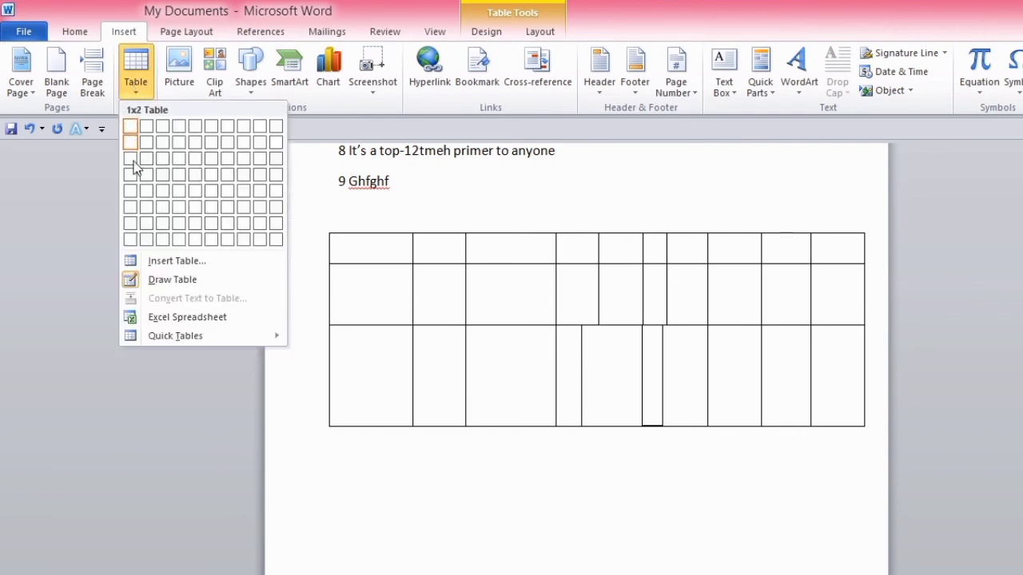